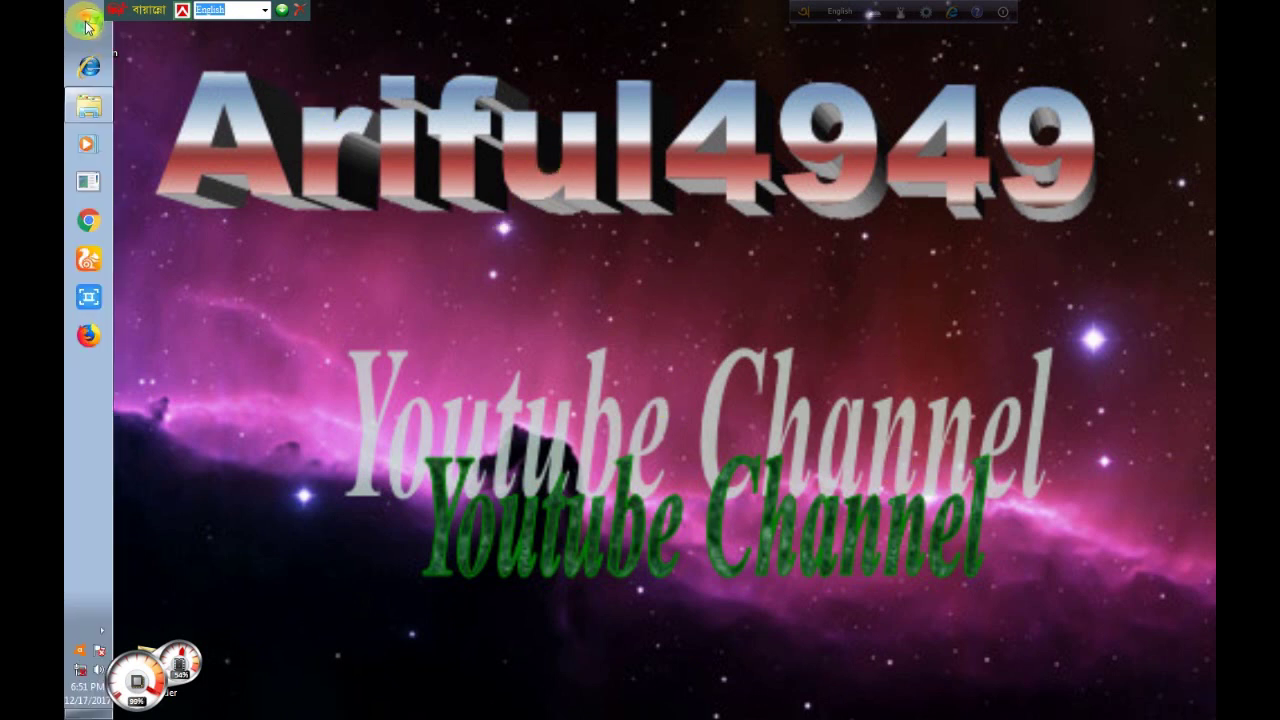
# Launch Adobe Photoshop 7.0 from the Start menu's All Programs list.
pyautogui.click(85, 25)
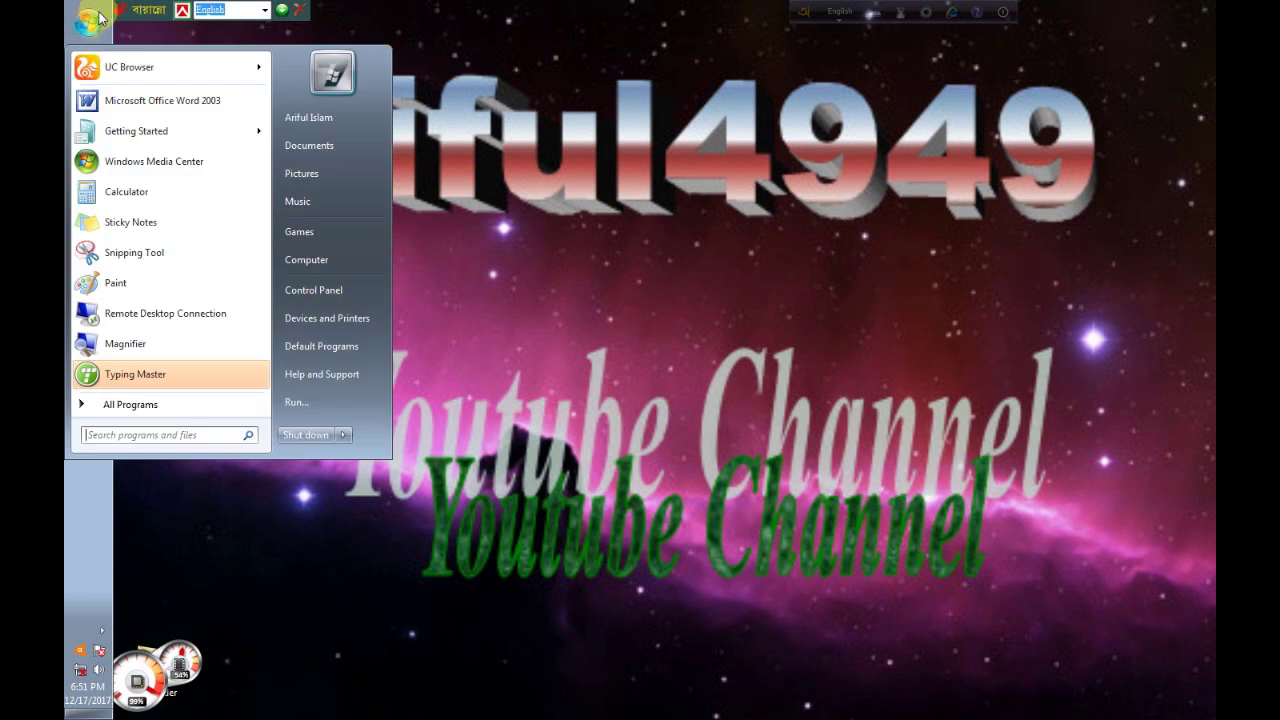
pyautogui.click(118, 406)
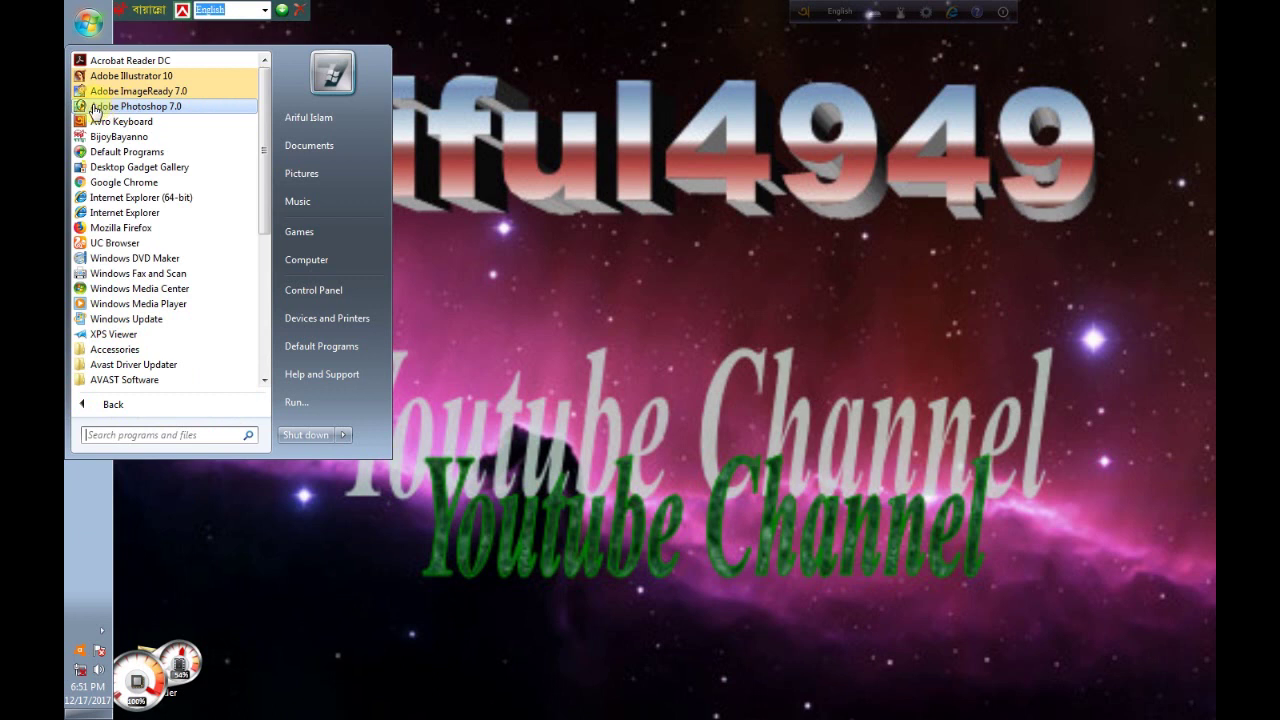
pyautogui.click(161, 106)
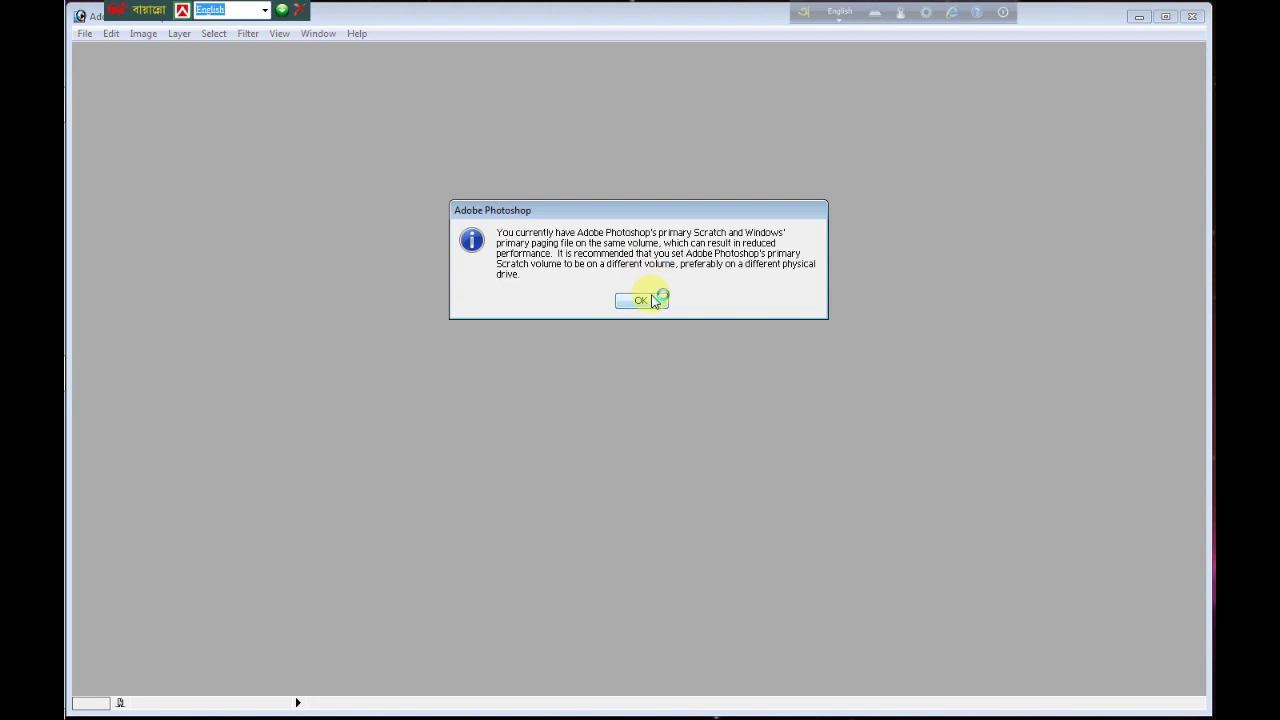
# Dismiss the scratch-disk warning, skip registration, and close Color Settings without changes.
pyautogui.click(650, 300)
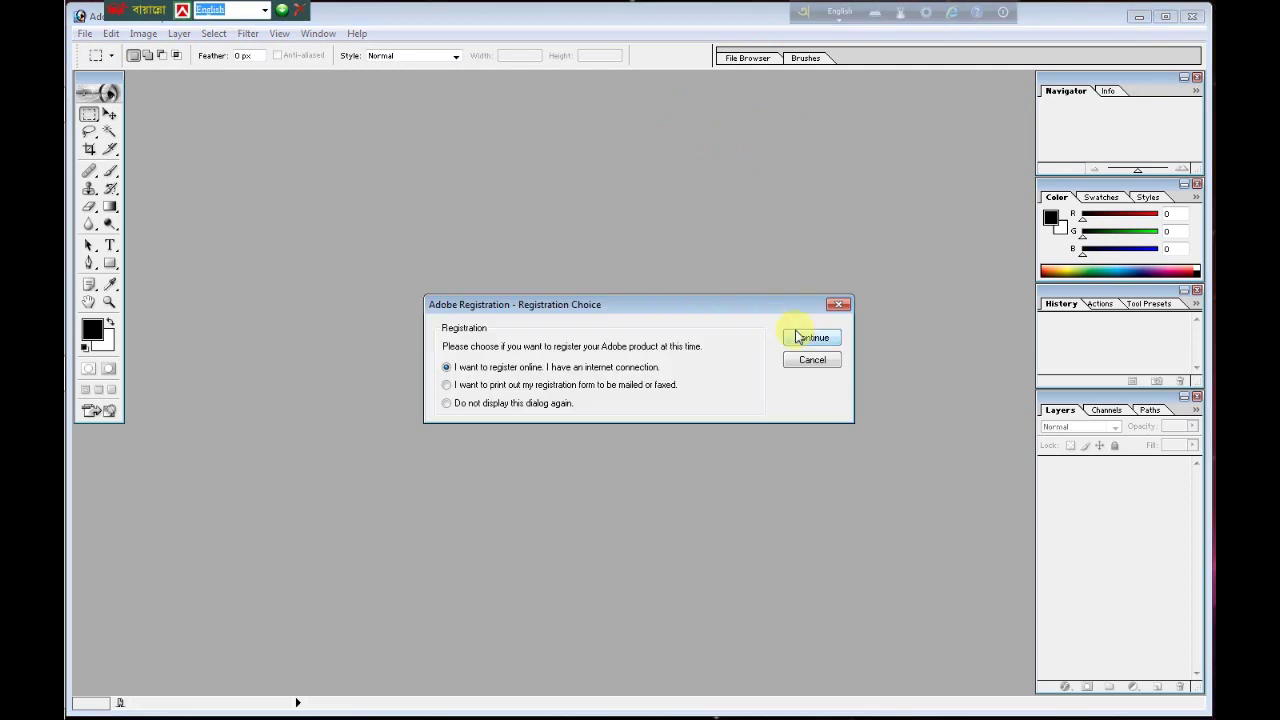
pyautogui.click(839, 305)
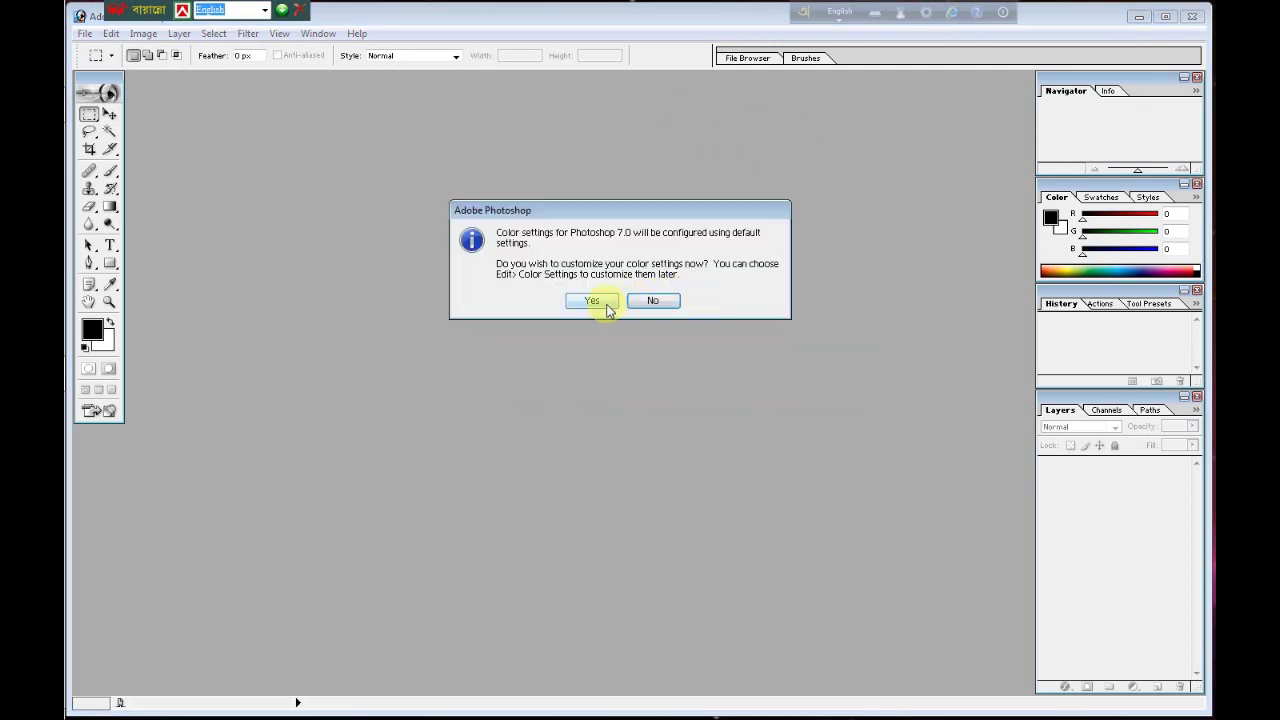
pyautogui.click(592, 301)
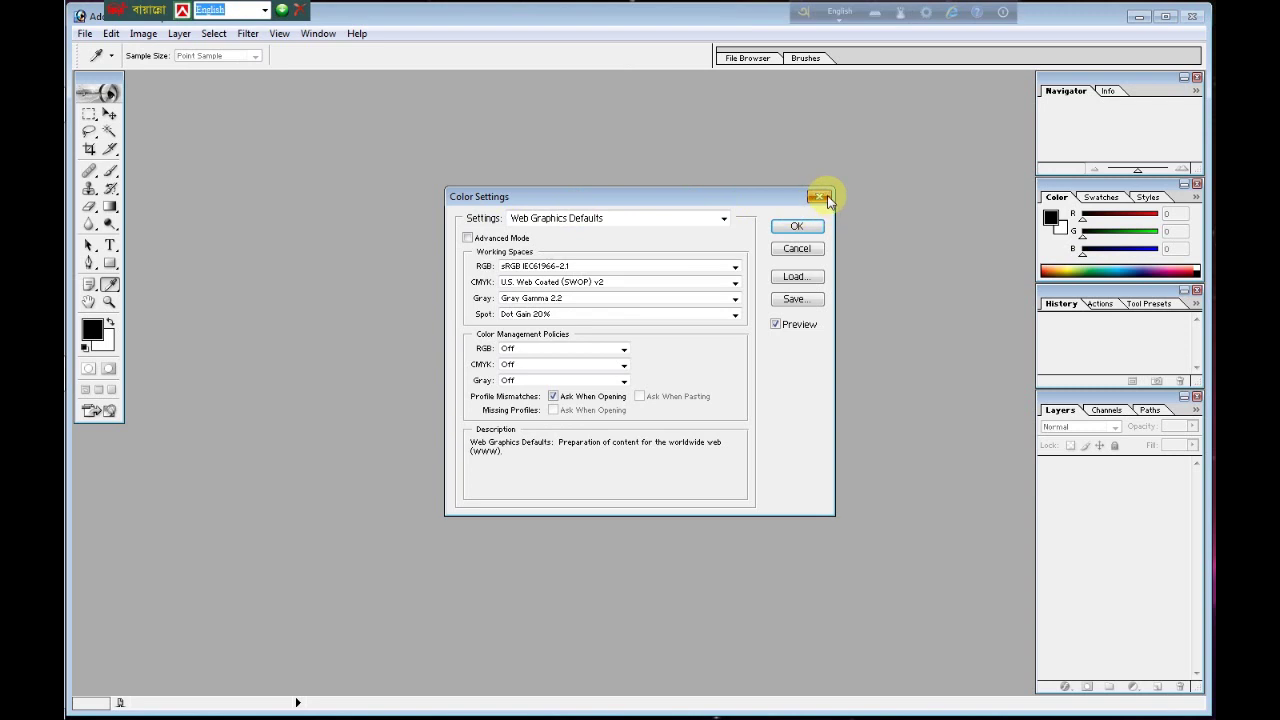
pyautogui.click(822, 198)
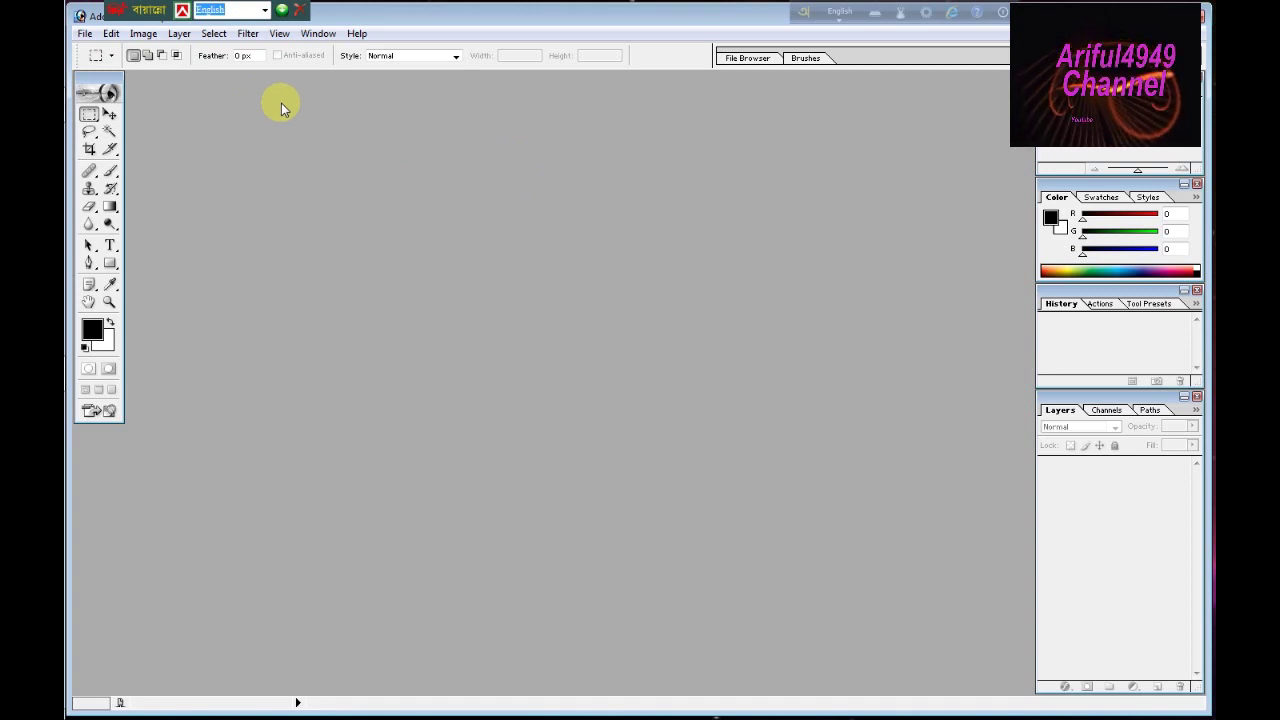
# Open Scan.jpg from the Desktop through File > Open.
pyautogui.click(86, 34)
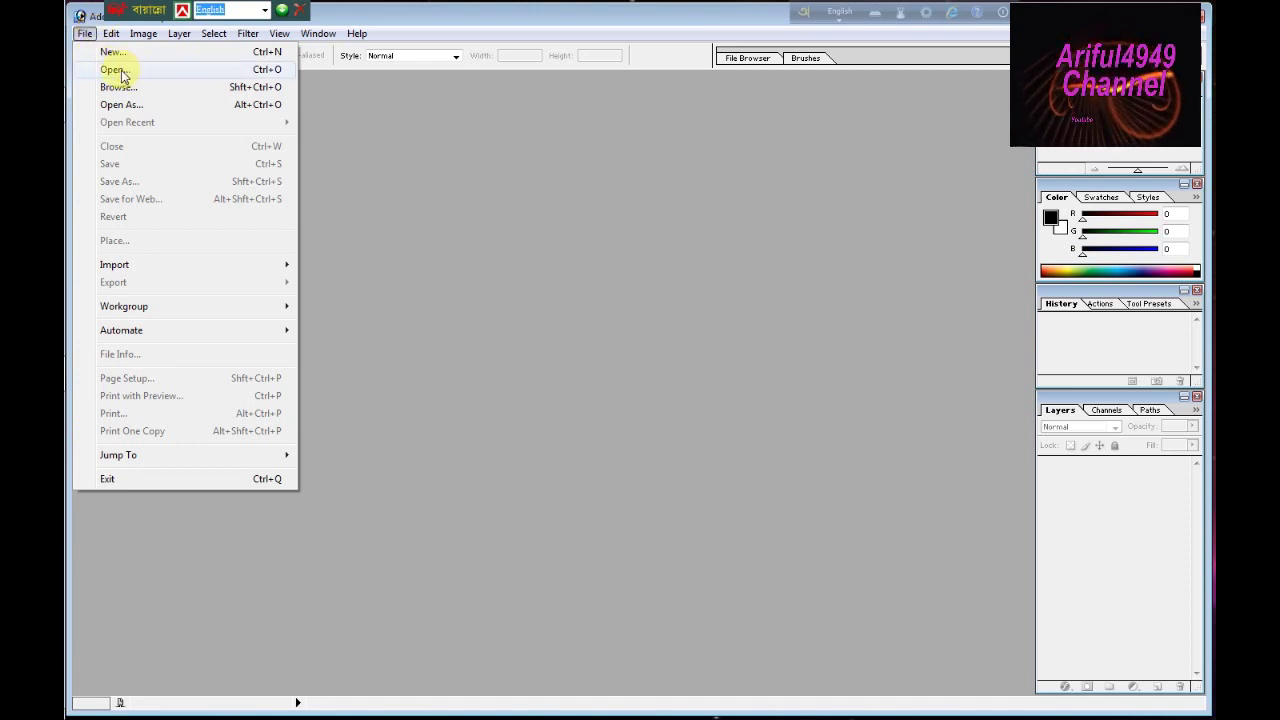
pyautogui.click(123, 77)
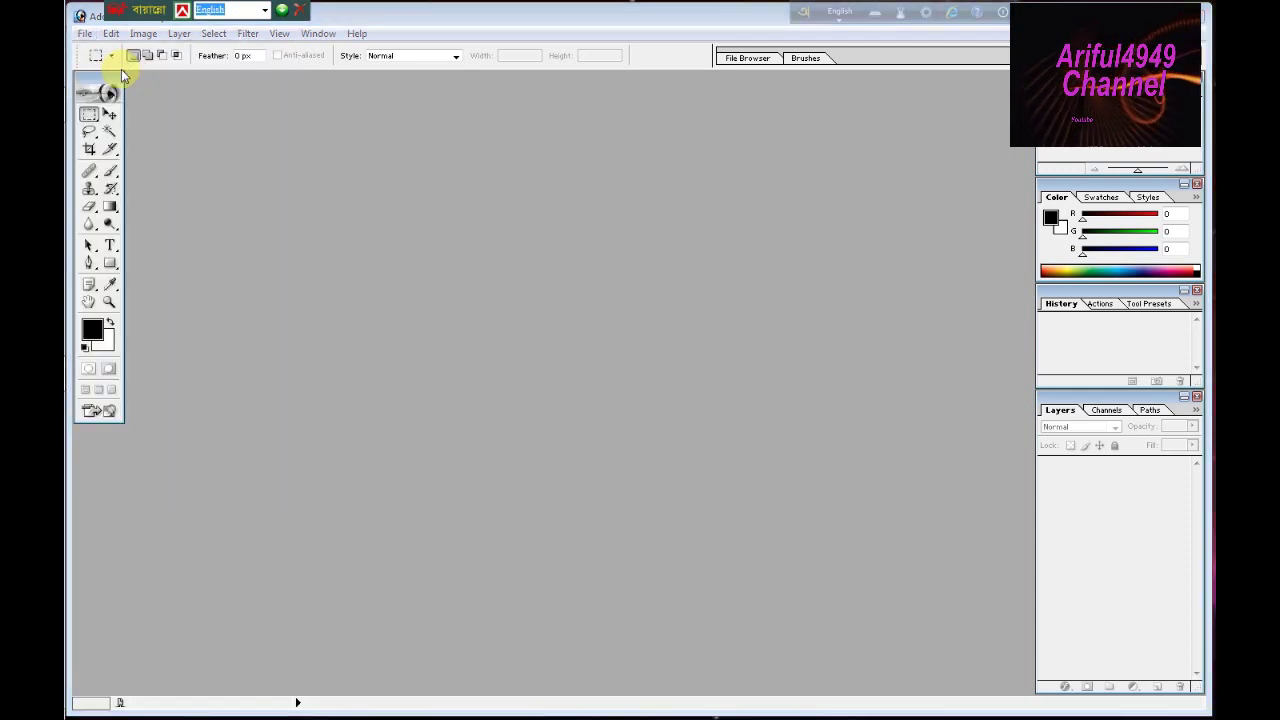
pyautogui.moveTo(597, 103); pyautogui.dragTo(557, 105)
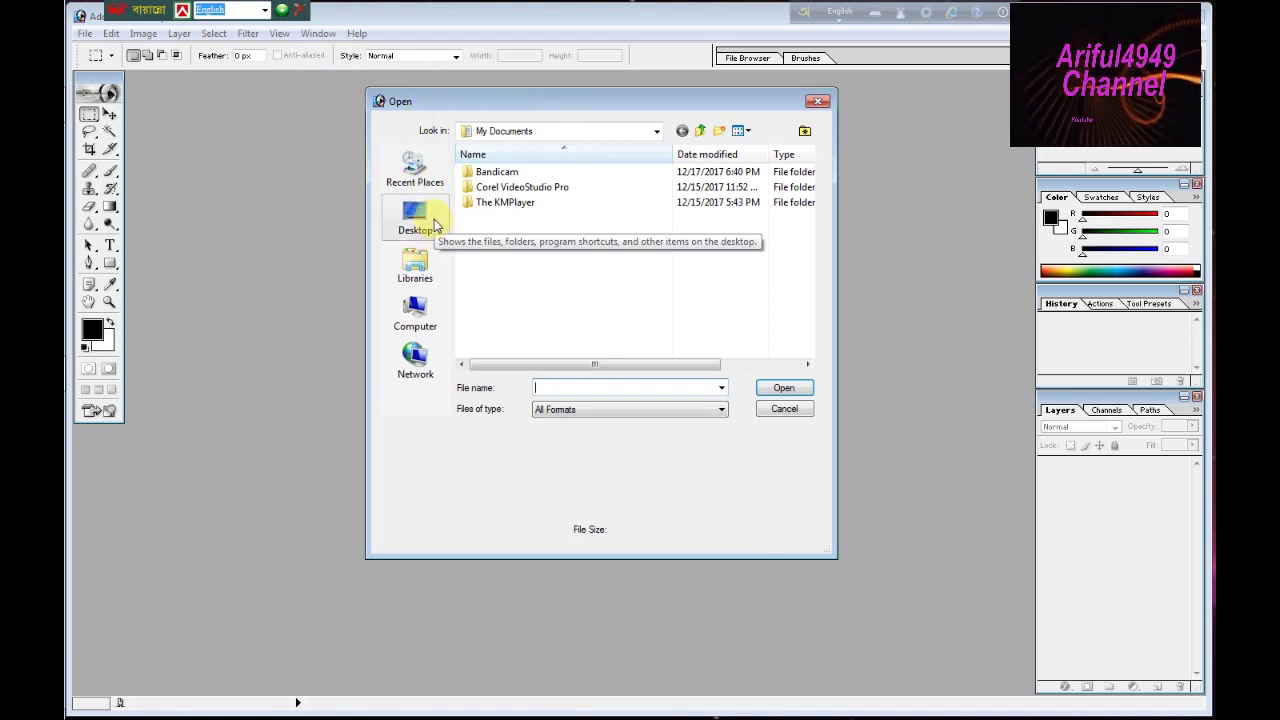
pyautogui.click(435, 220)
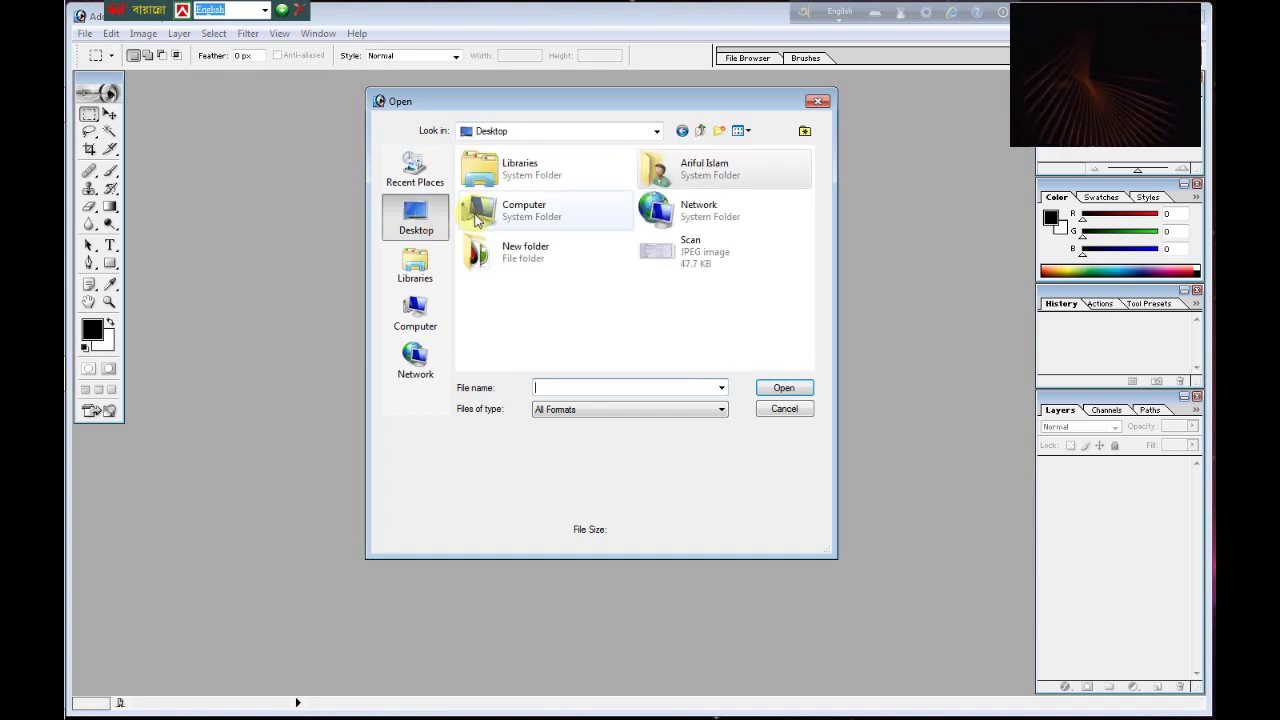
pyautogui.click(694, 254)
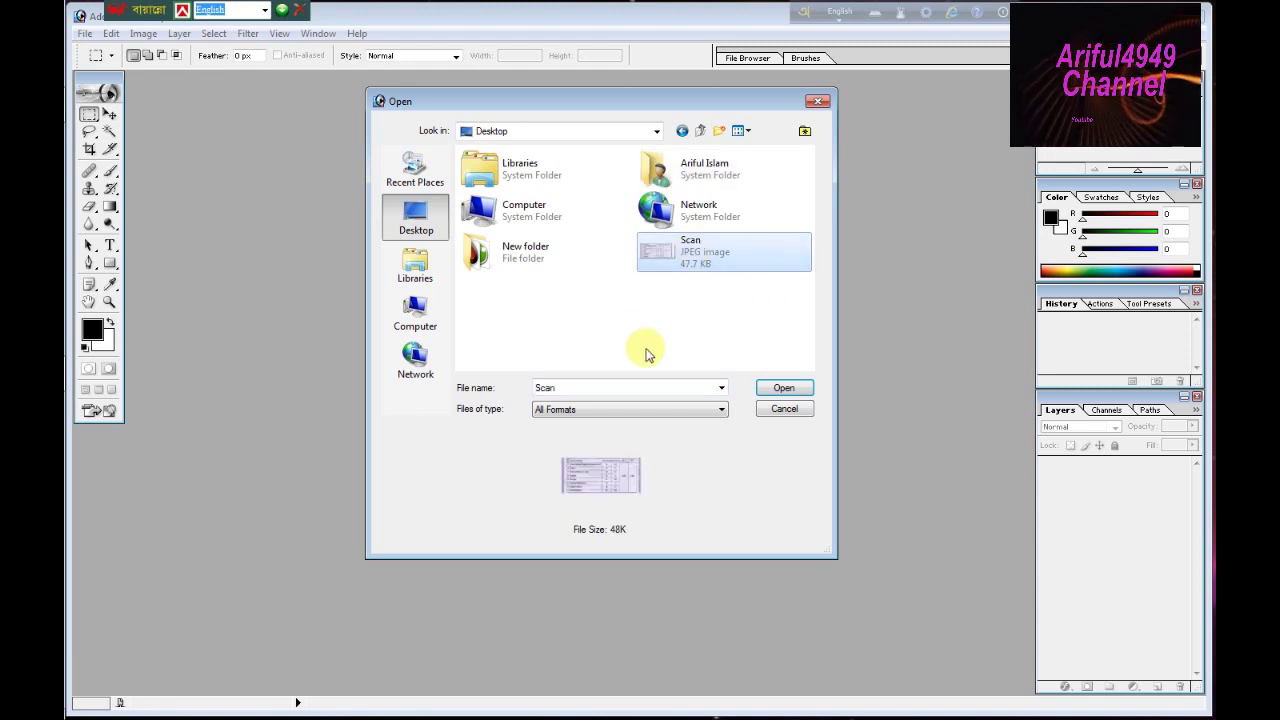
pyautogui.click(785, 389)
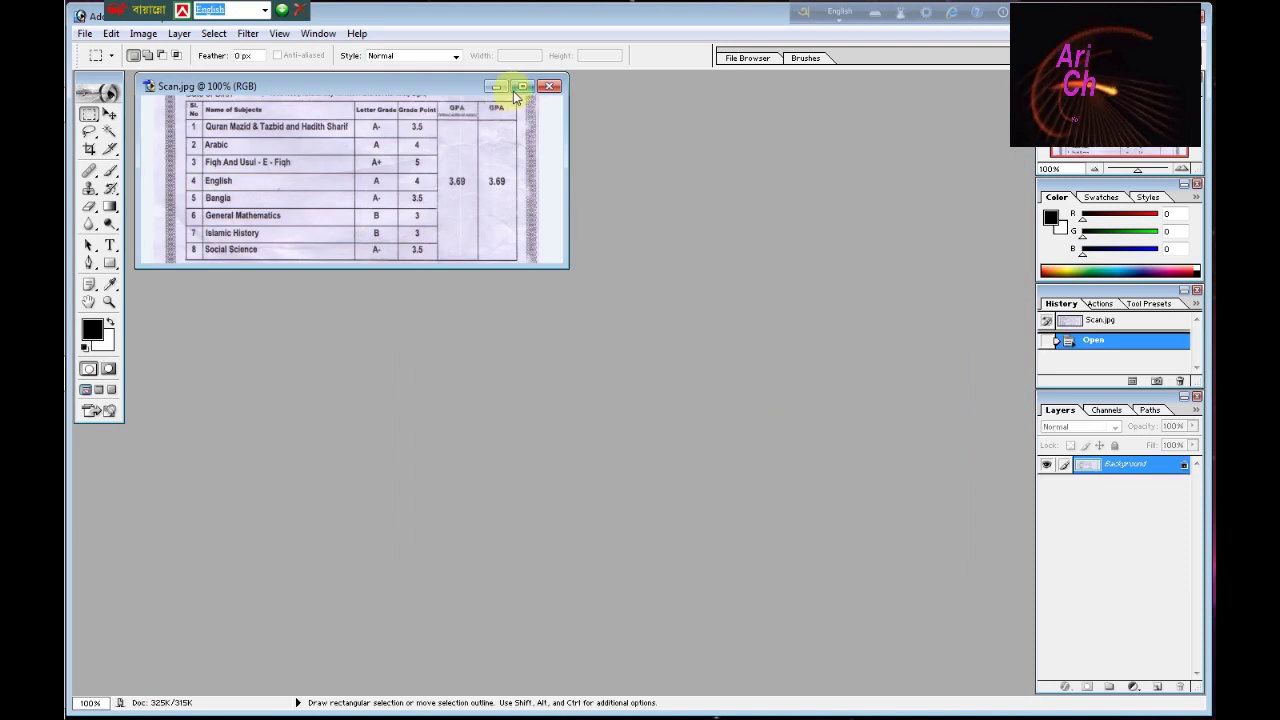
# Centre the Scan.jpg window in the workspace and zoom in slightly with the Navigator slider.
pyautogui.moveTo(410, 86); pyautogui.dragTo(692, 204)
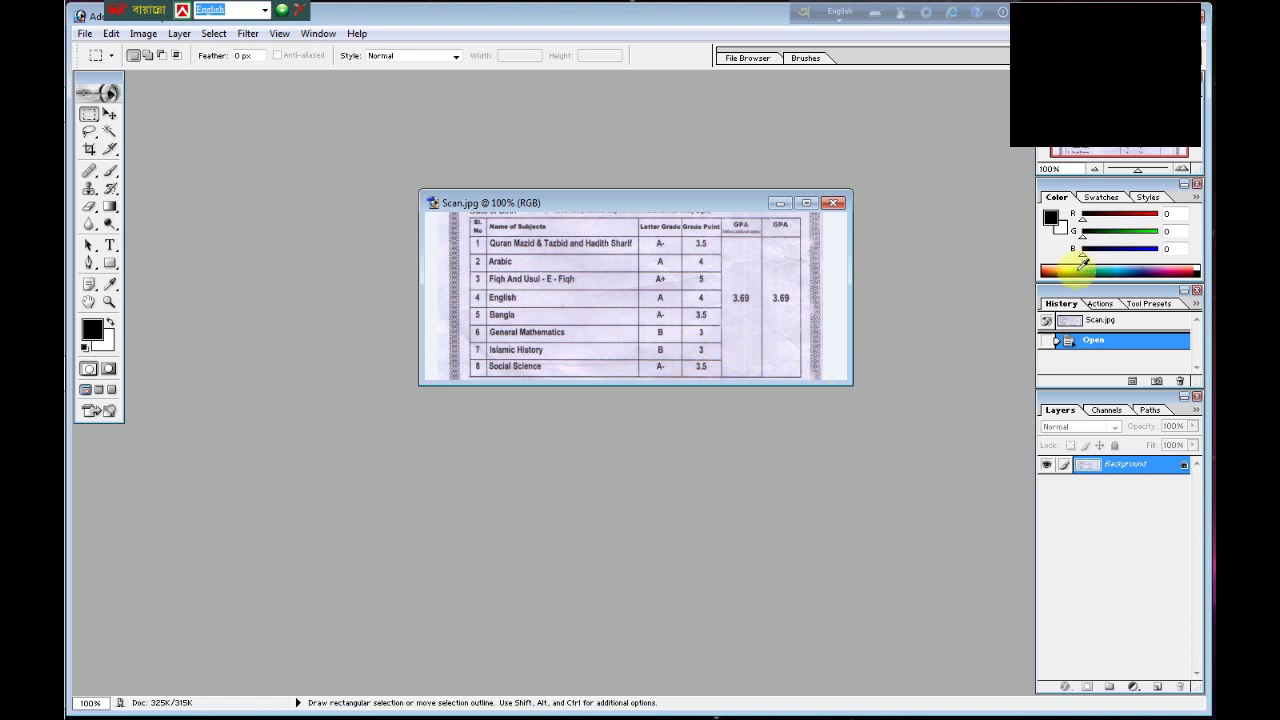
pyautogui.moveTo(1137, 170); pyautogui.dragTo(1142, 175)
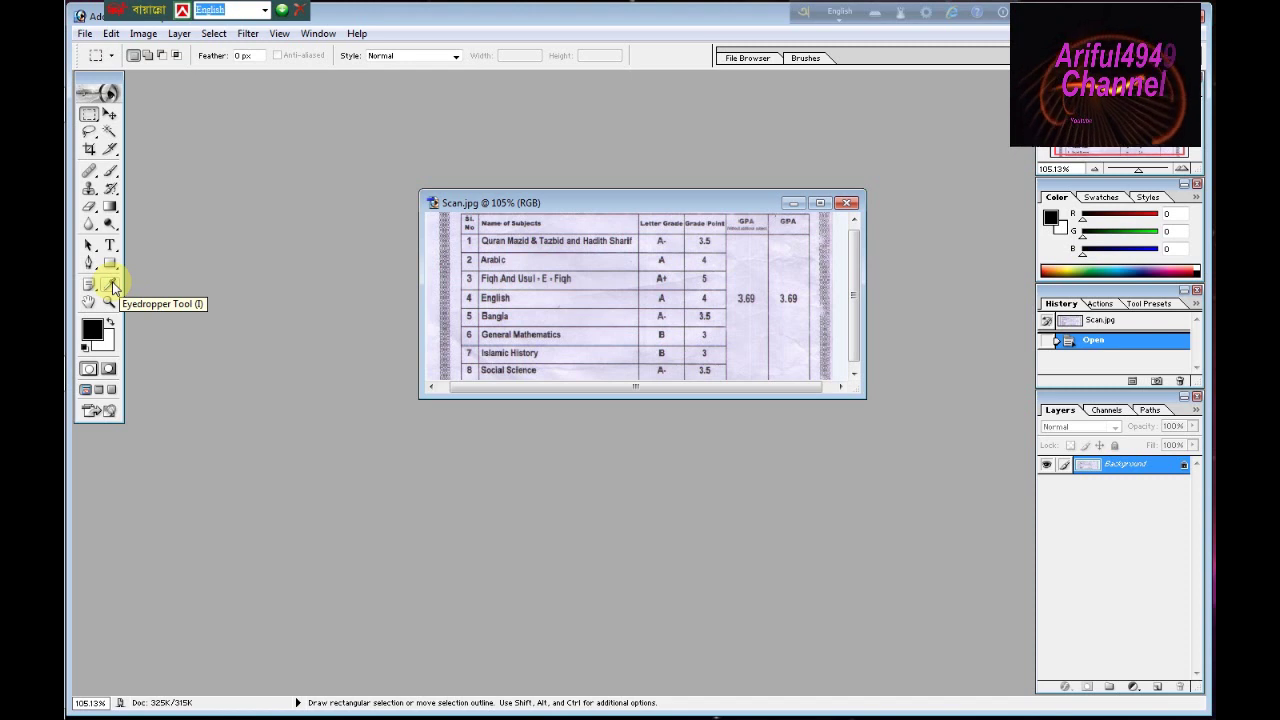
# Eyedropper the sheet's pale lavender paper (R233, G229, B246) as the foreground colour.
pyautogui.click(111, 285)
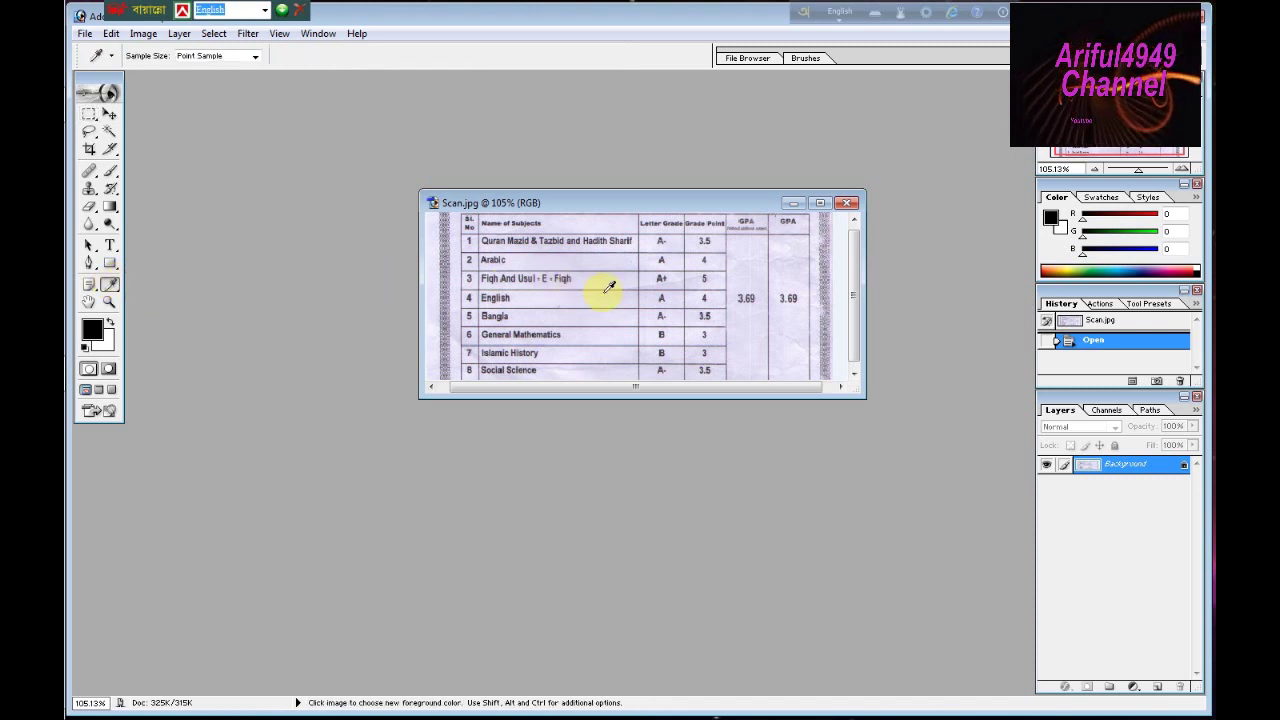
pyautogui.click(575, 350)
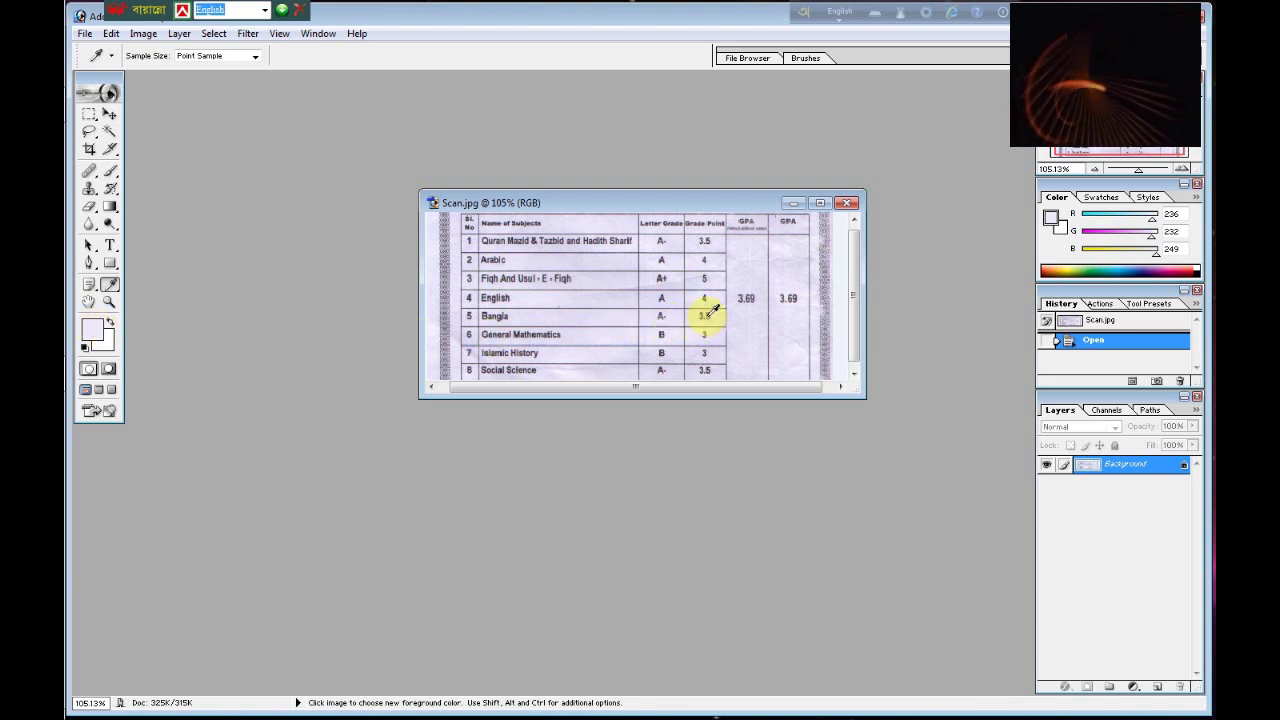
pyautogui.click(705, 316)
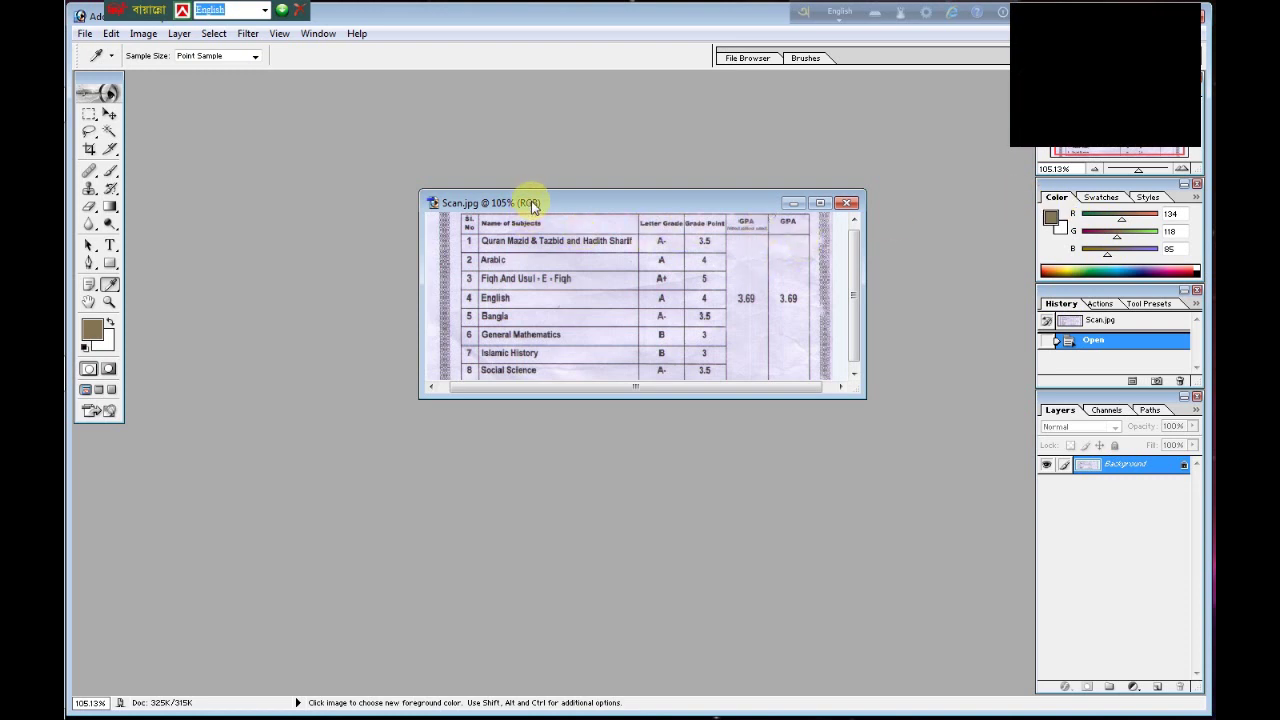
pyautogui.click(478, 290)
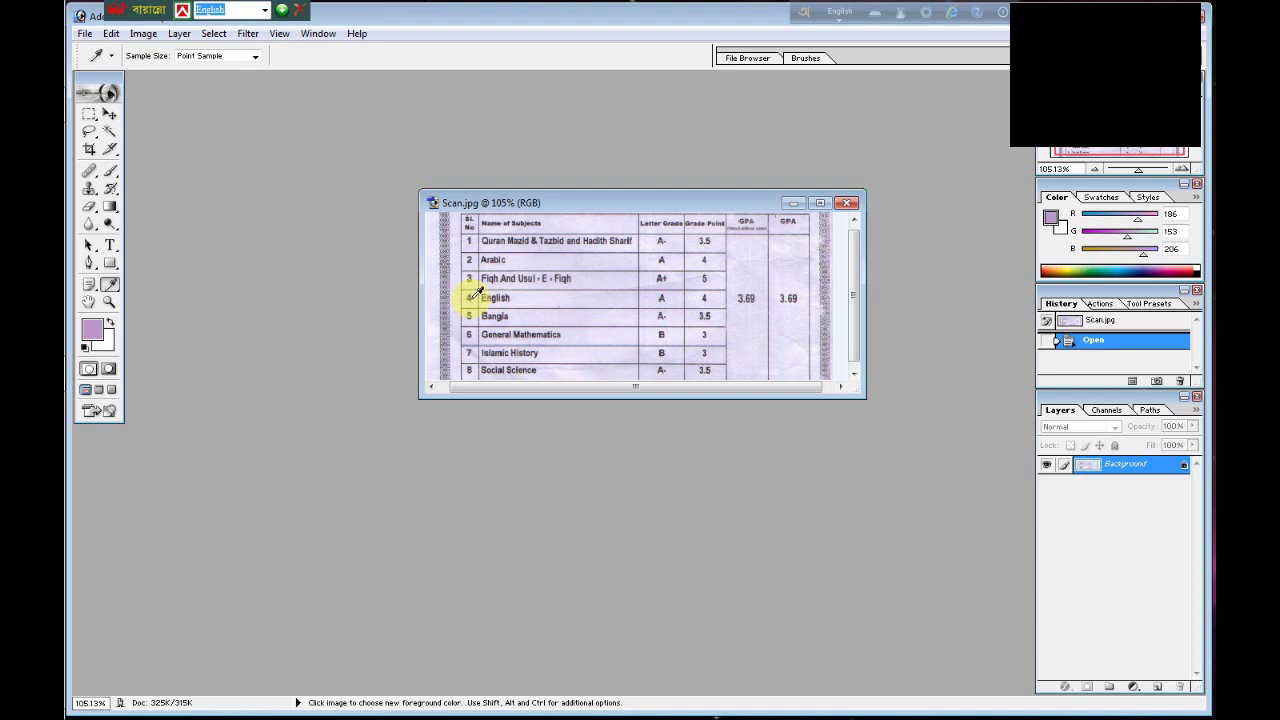
pyautogui.click(469, 296)
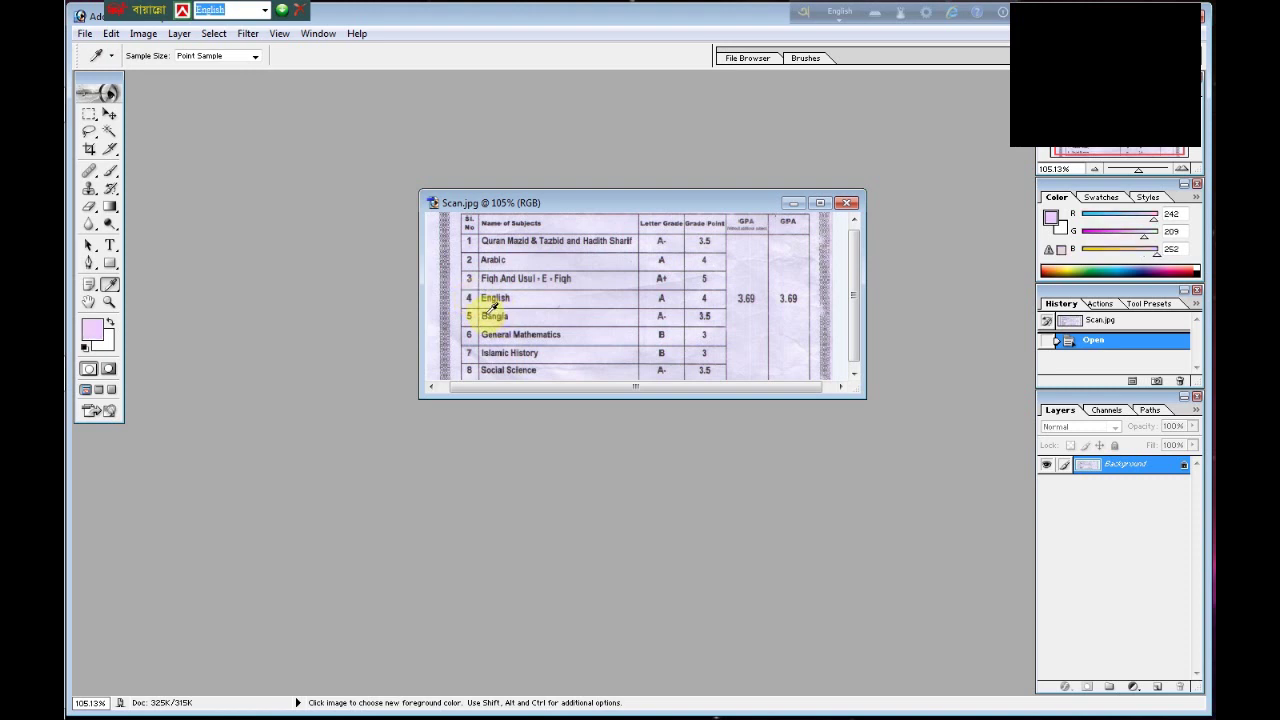
pyautogui.click(493, 305)
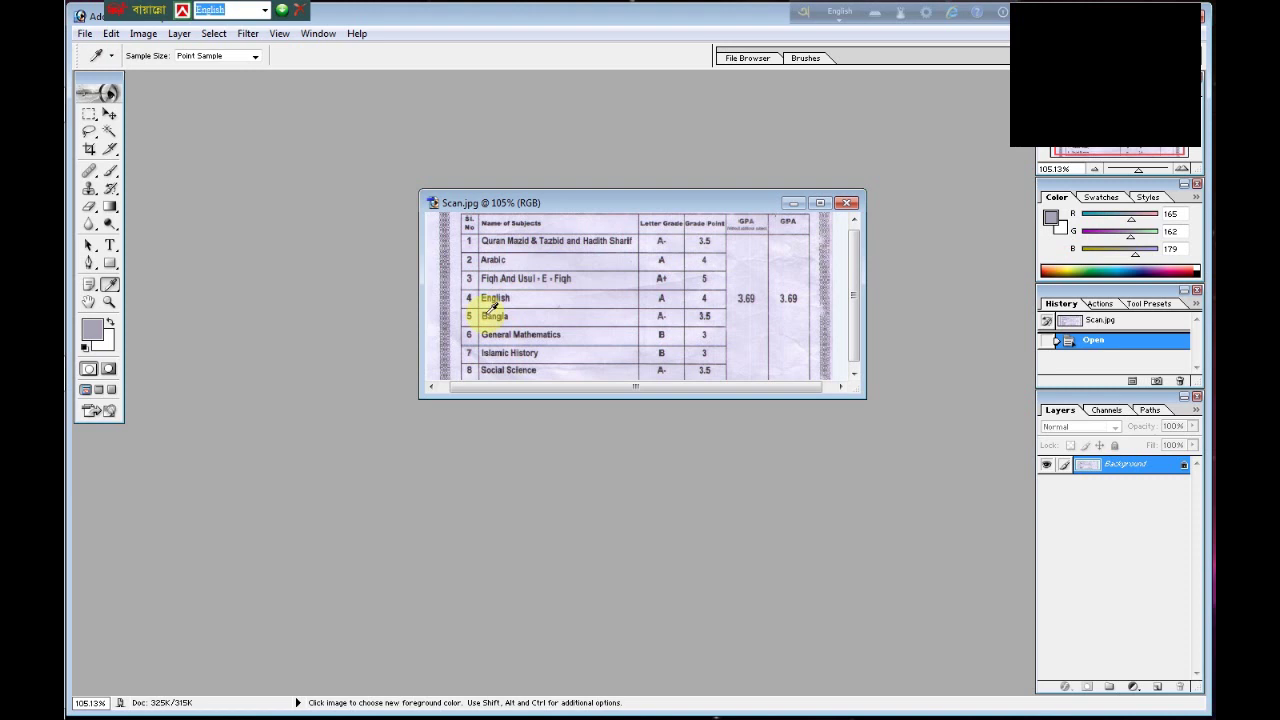
pyautogui.click(549, 355)
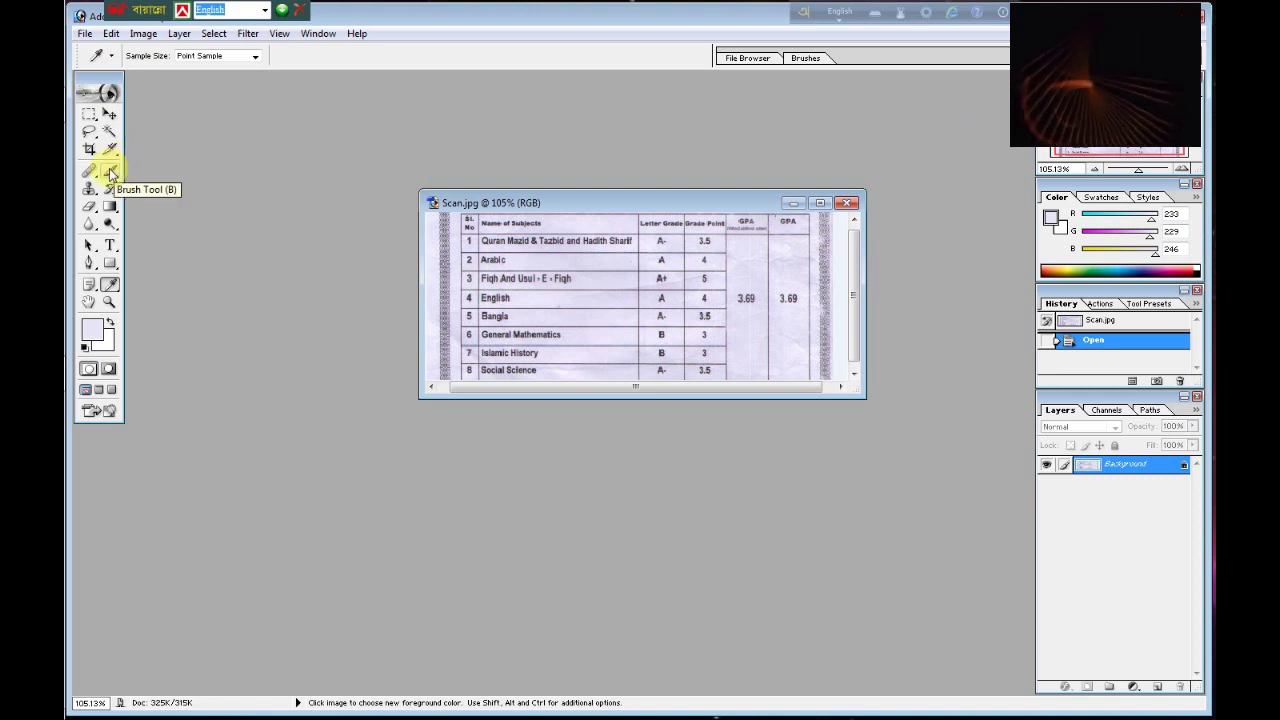
# Select the Brush Tool and set it to a small brush diameter.
pyautogui.click(110, 172)
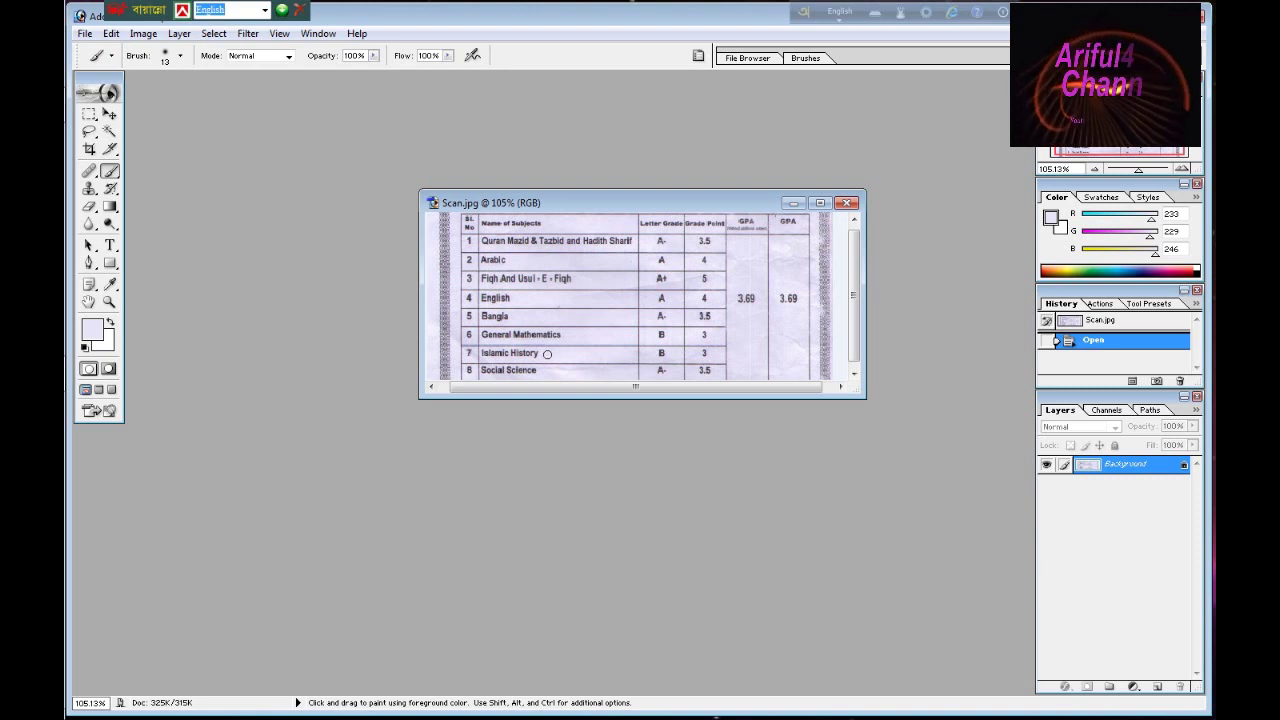
pyautogui.rightClick(547, 354)
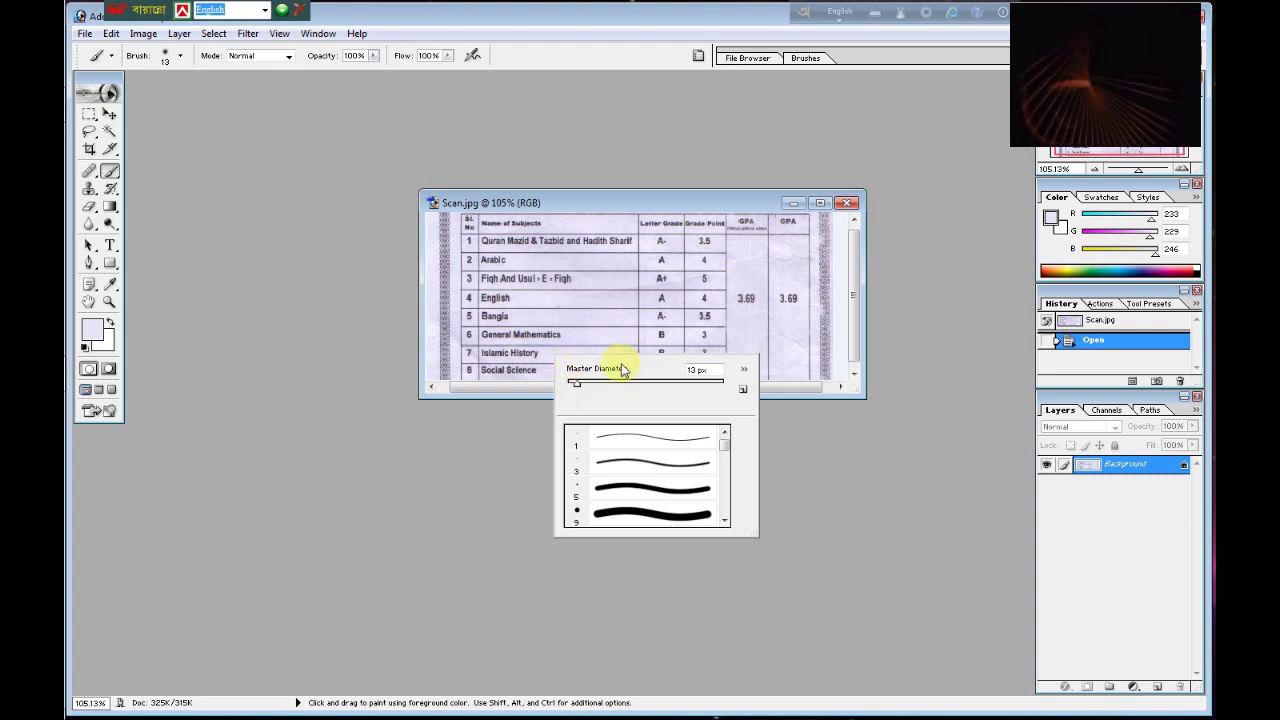
pyautogui.moveTo(577, 388)
pyautogui.mouseDown()
pyautogui.moveTo(686, 380)
pyautogui.moveTo(654, 390)
pyautogui.moveTo(676, 384)
pyautogui.mouseUp()
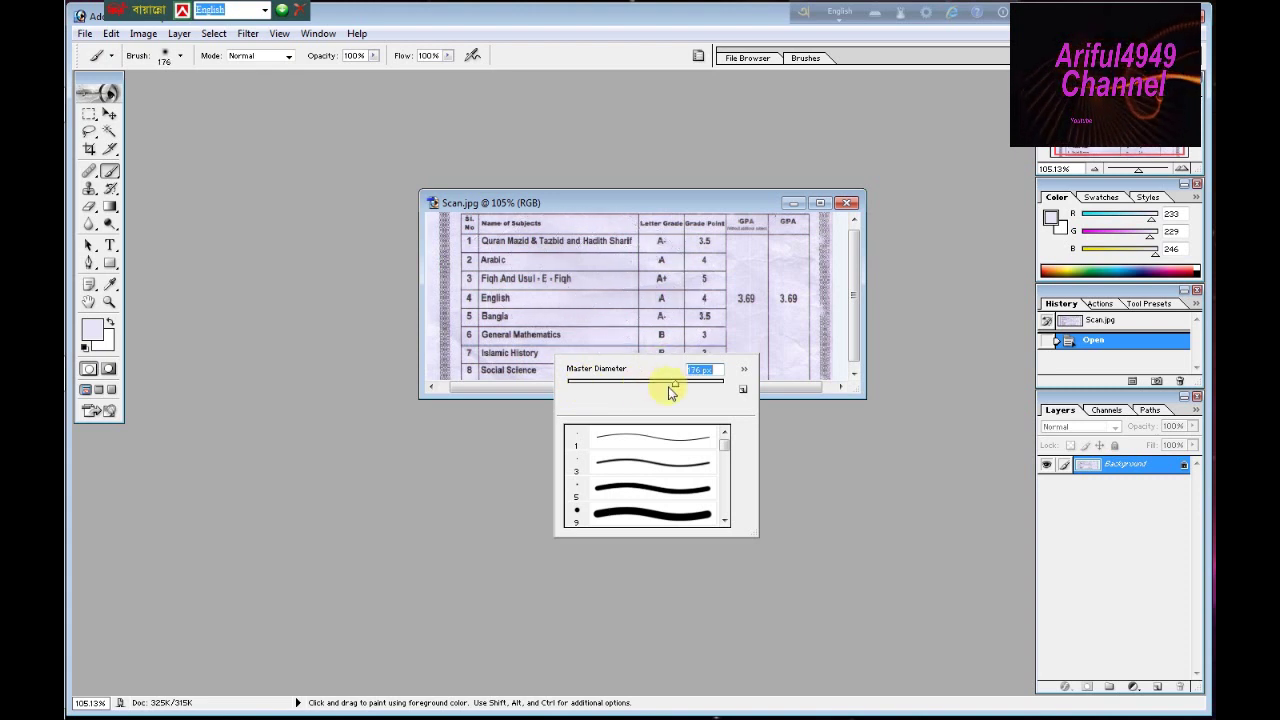
pyautogui.moveTo(680, 383); pyautogui.dragTo(710, 390)
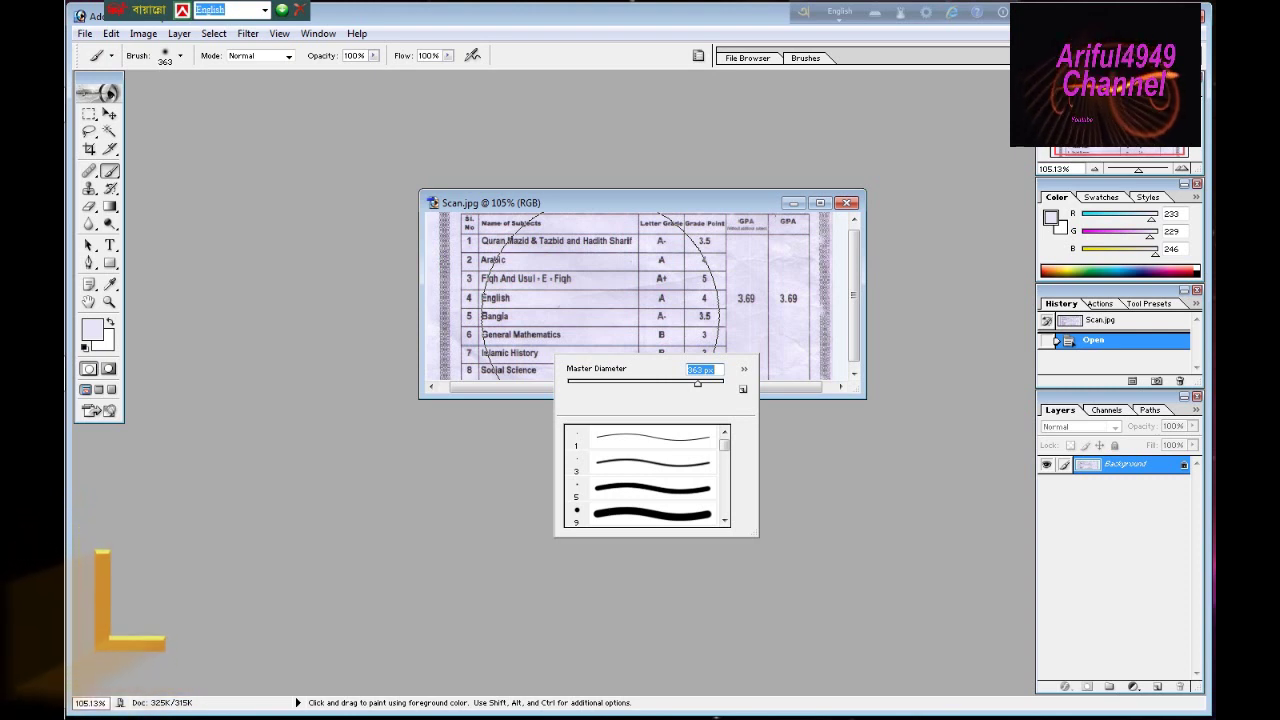
pyautogui.moveTo(697, 390); pyautogui.dragTo(580, 388)
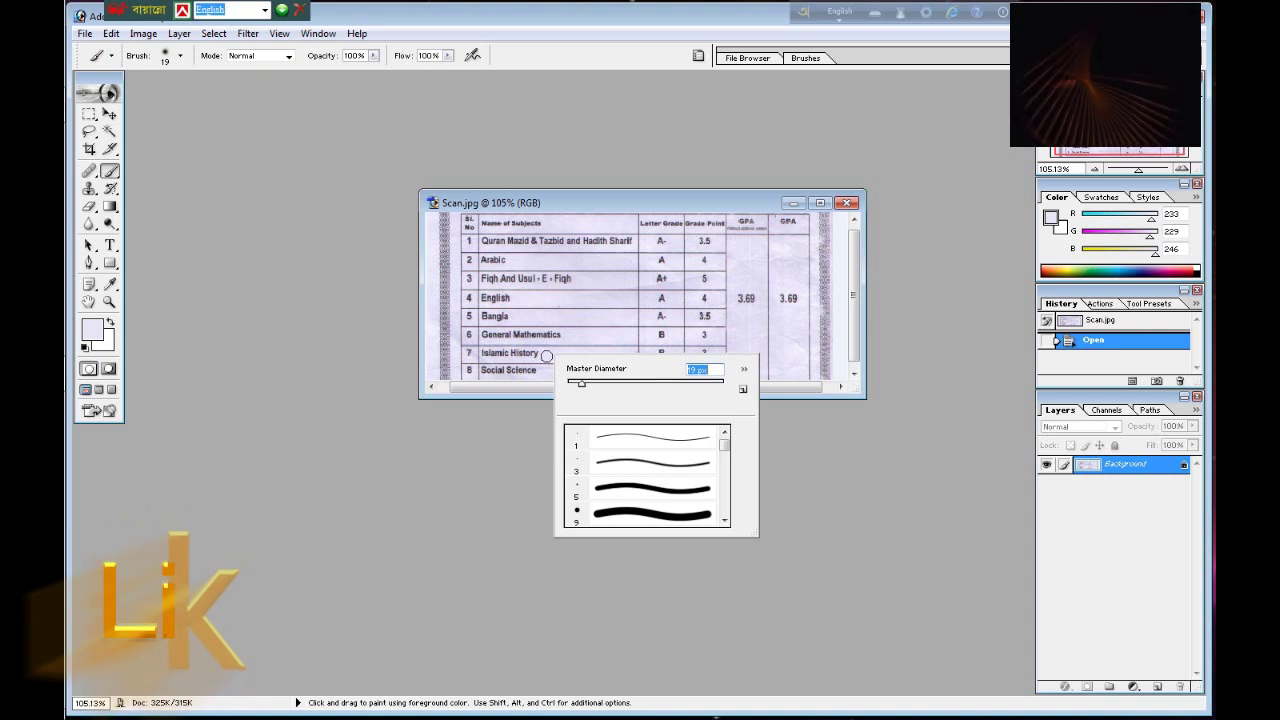
# Paint paper colour over 'History' in row 7 so only 'Islamic' remains.
pyautogui.click(545, 354)
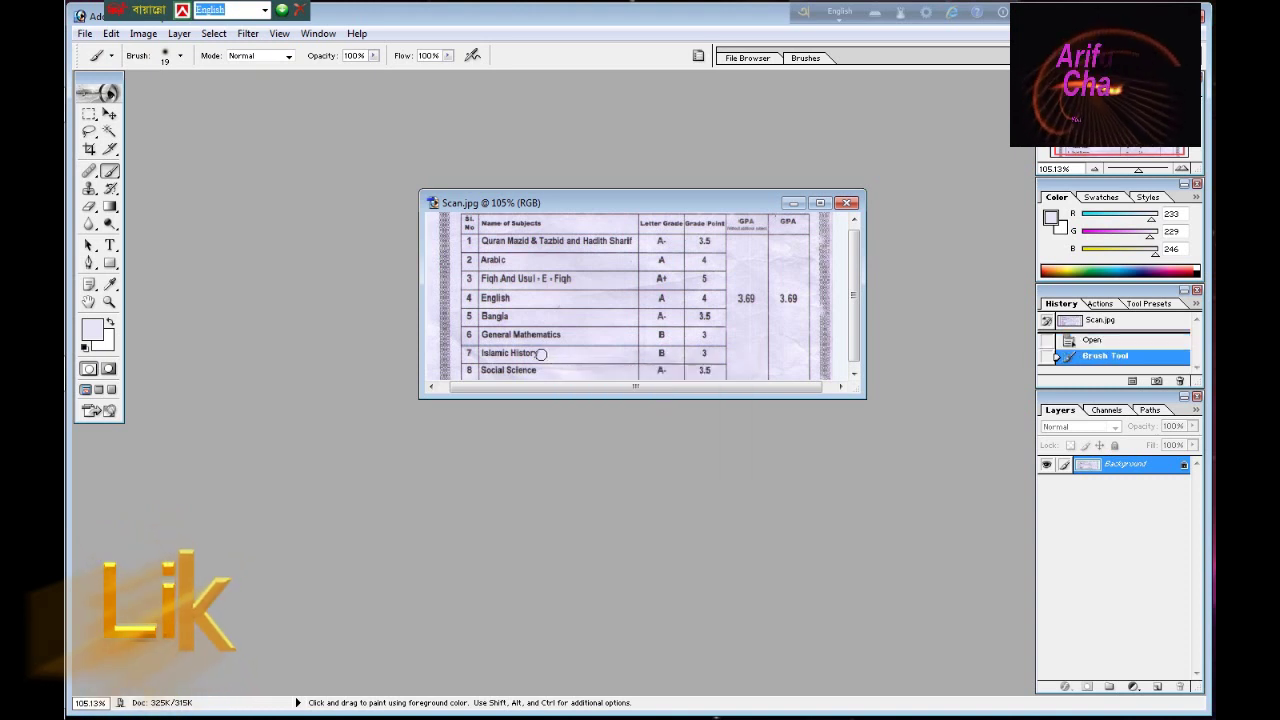
pyautogui.click(540, 354)
pyautogui.click(530, 354)
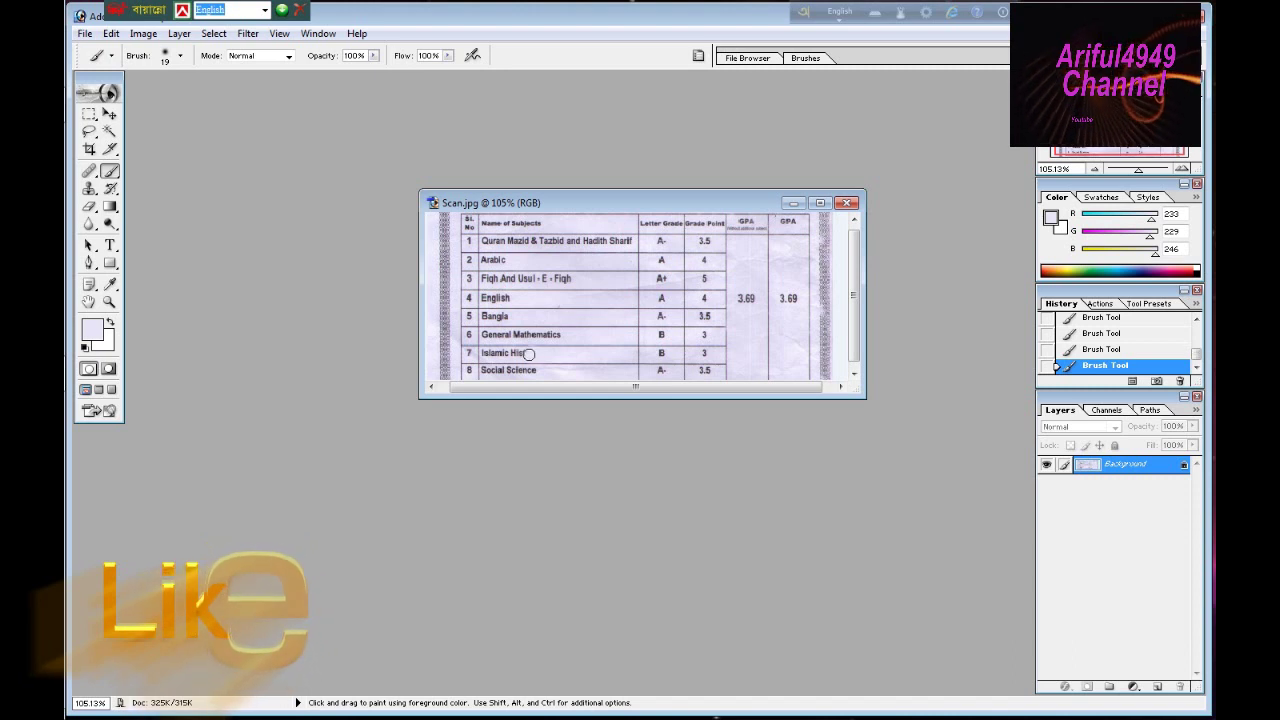
pyautogui.click(523, 353)
pyautogui.click(519, 353)
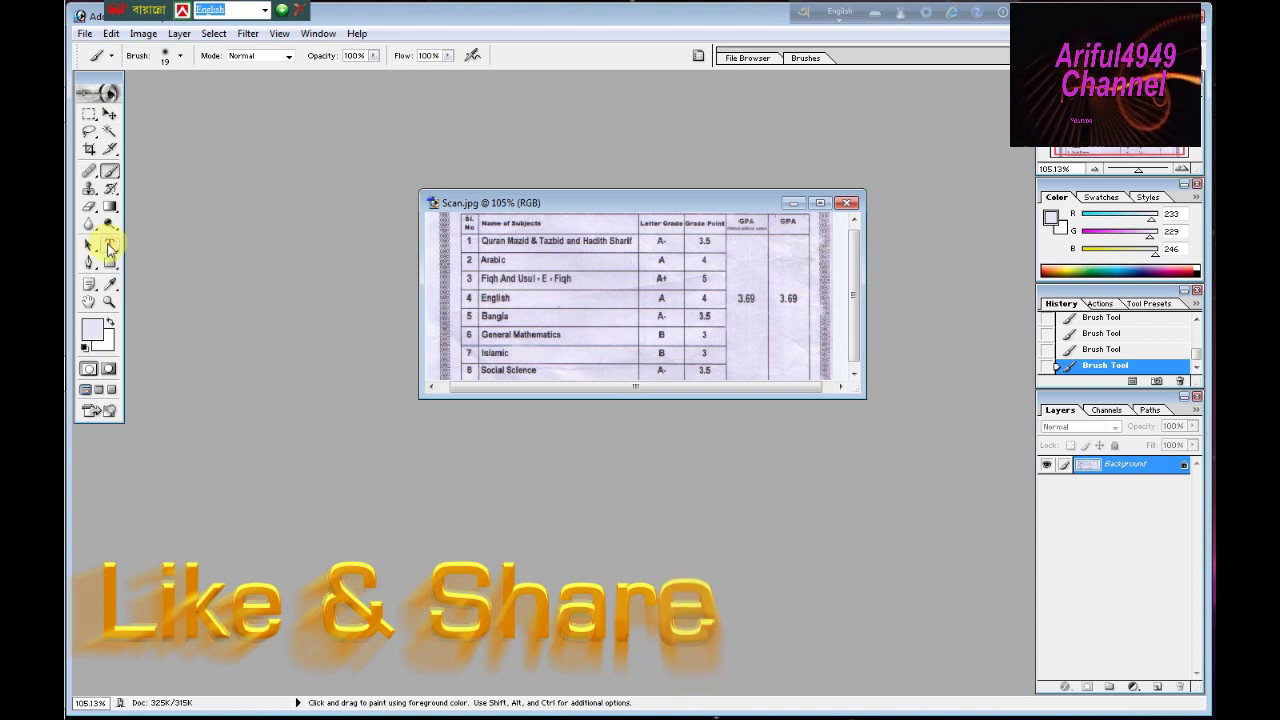
# Choose the Horizontal Type Tool and browse fonts, keeping Courier (T1) Medium at 12 pt.
pyautogui.click(110, 246)
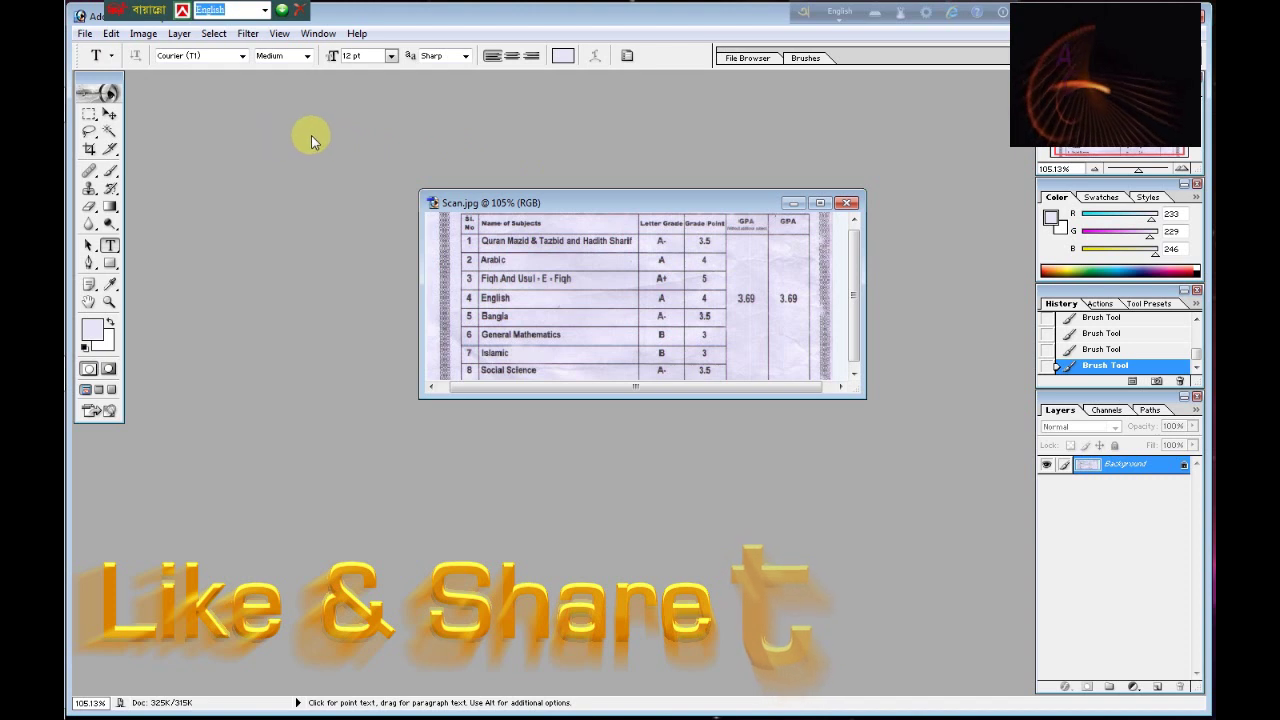
pyautogui.click(243, 57)
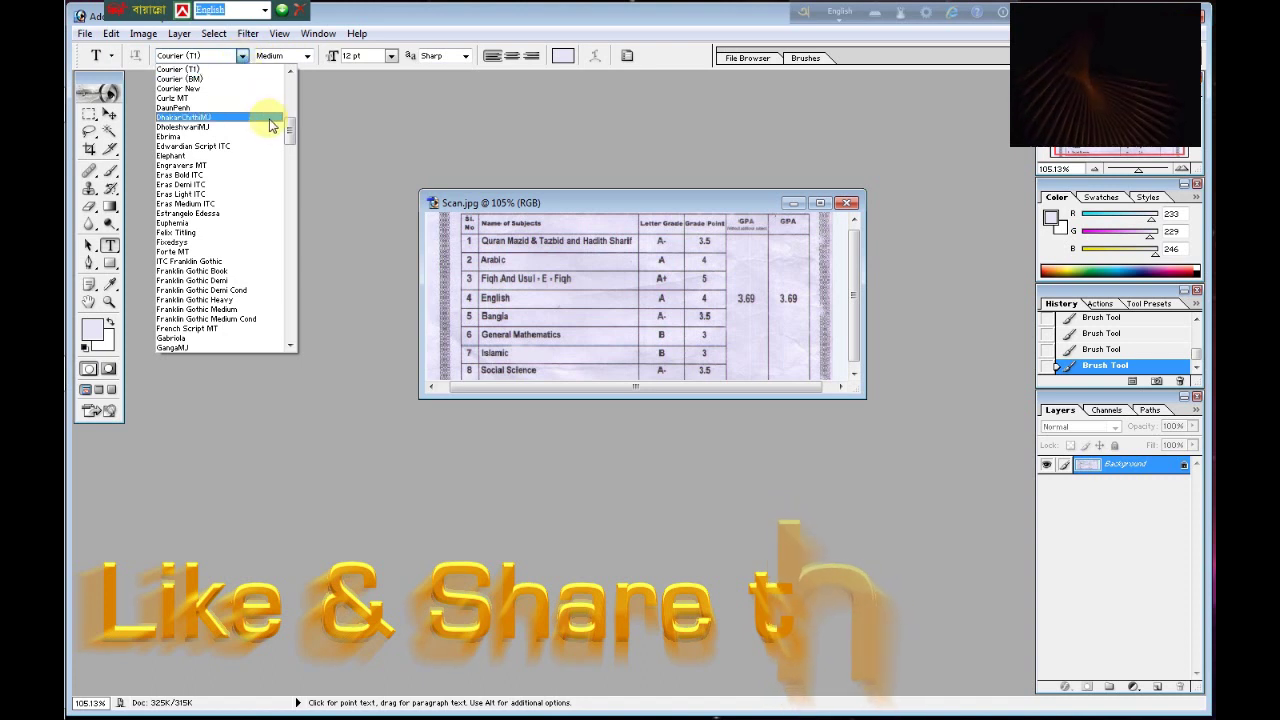
pyautogui.moveTo(290, 128); pyautogui.dragTo(298, 332)
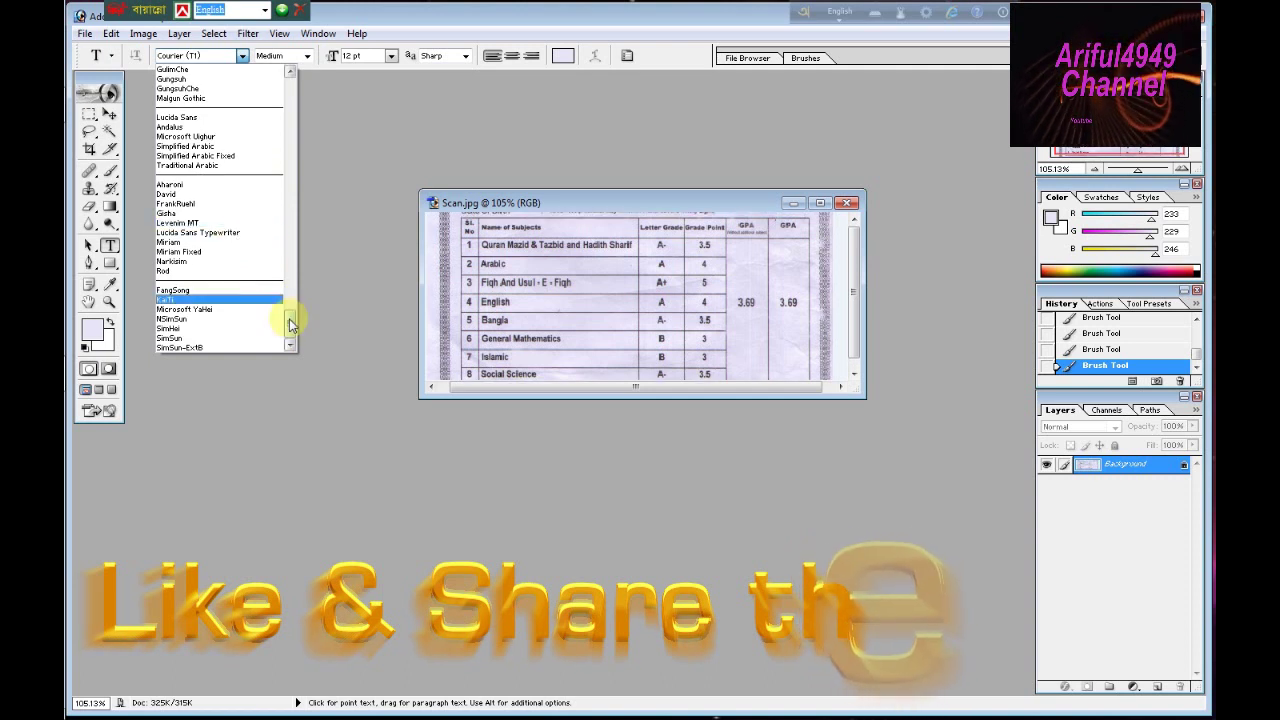
pyautogui.moveTo(287, 316); pyautogui.dragTo(270, 86)
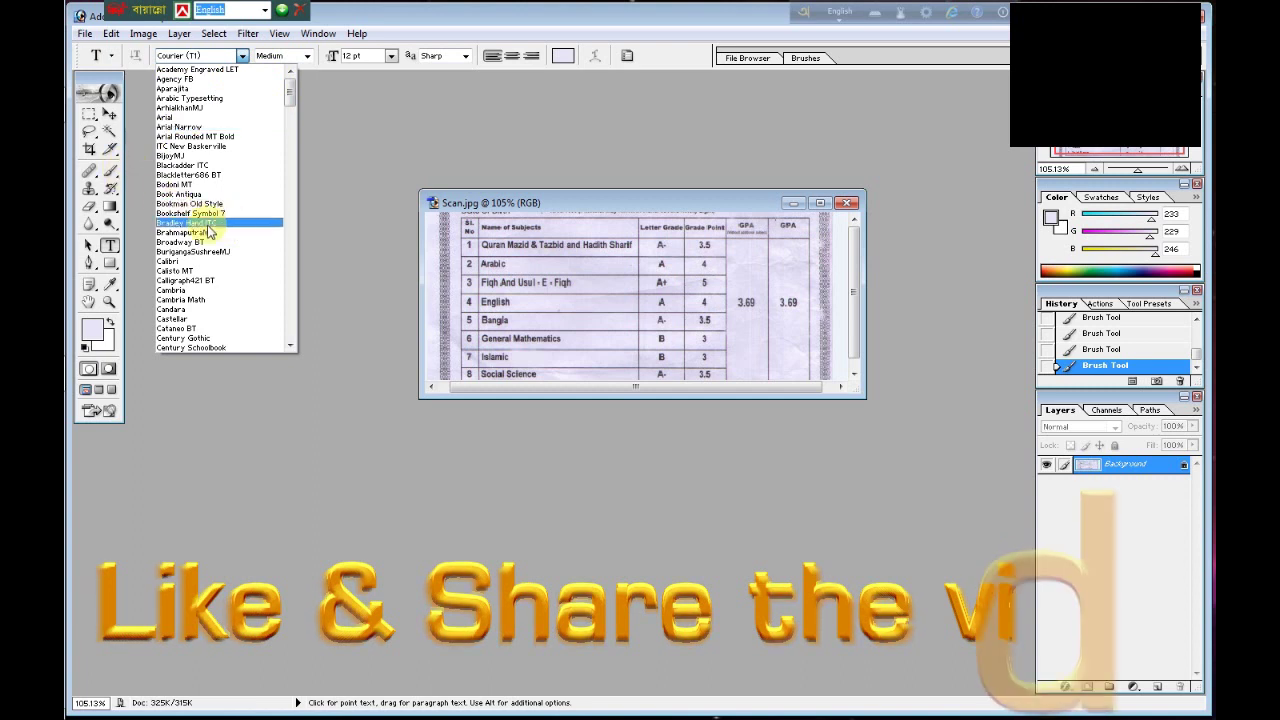
pyautogui.click(240, 55)
pyautogui.click(306, 55)
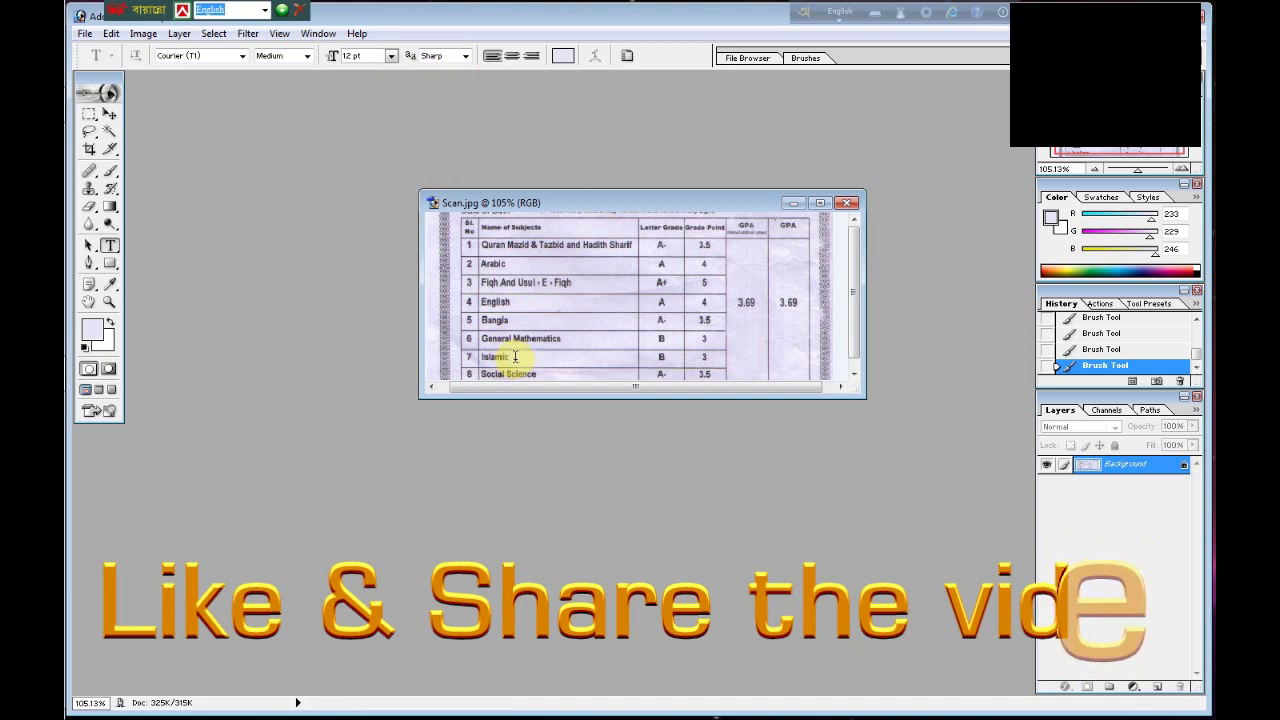
# Create a text layer after 'Islamic' in row 7 holding the word 'socials'.
pyautogui.click(516, 356)
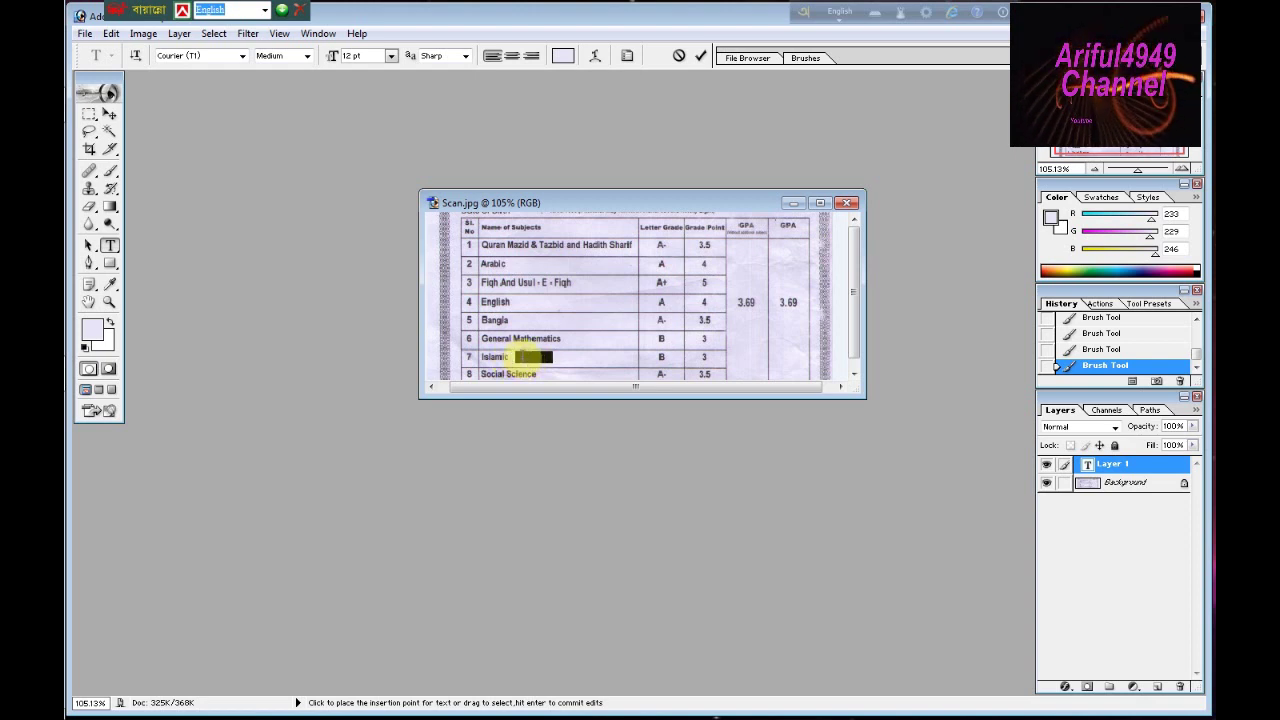
pyautogui.click(522, 356)
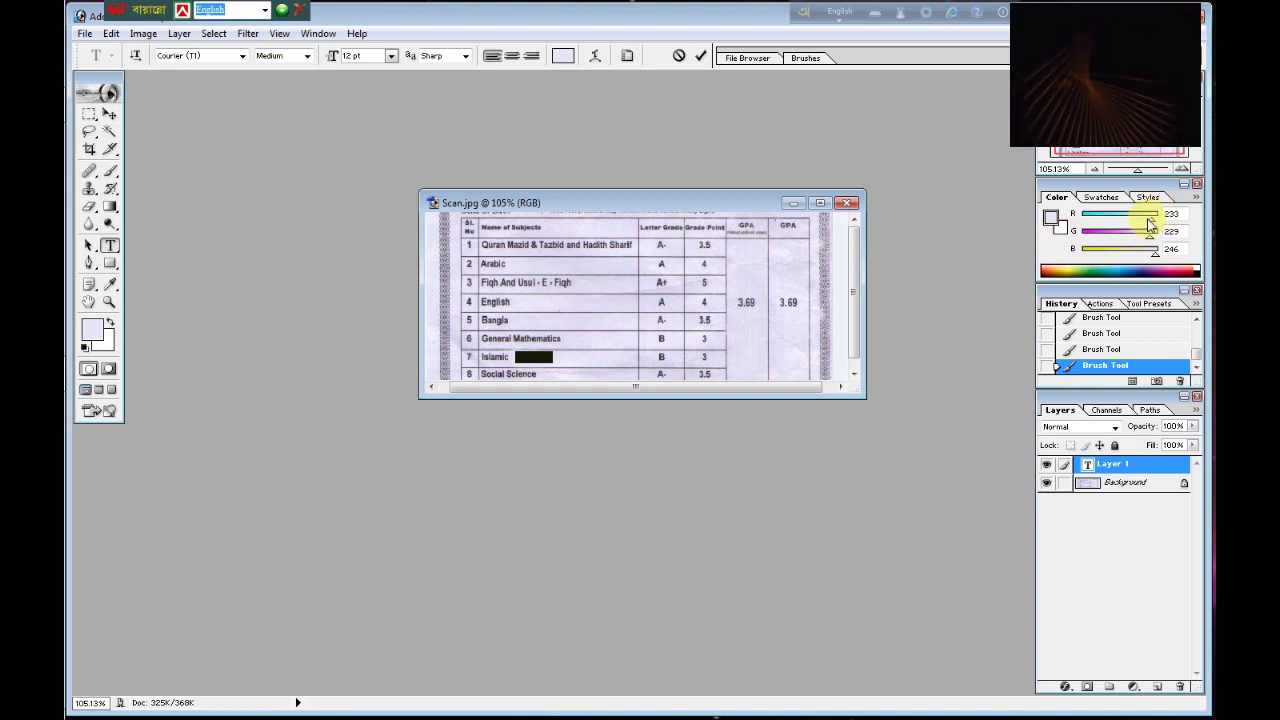
# Commit 'socials', sample the printed ink's dark grey (R53, G49, B66), and reselect the text.
pyautogui.click(110, 284)
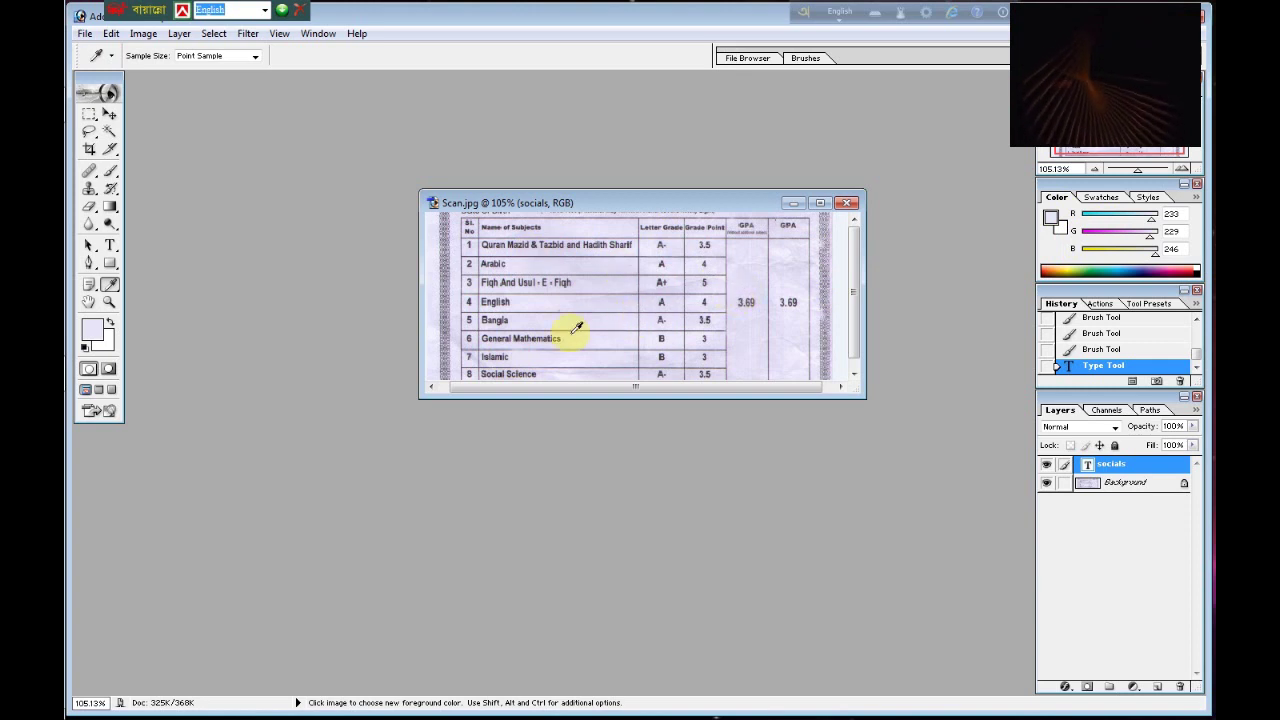
pyautogui.click(661, 338)
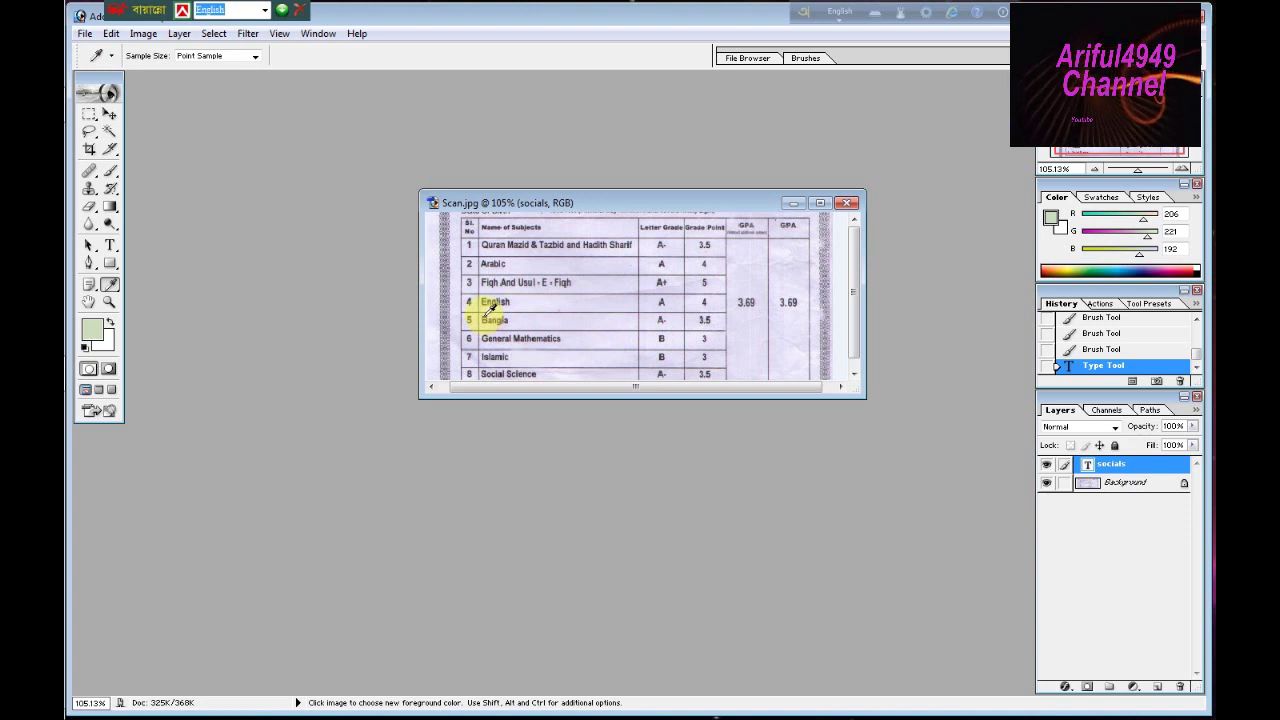
pyautogui.click(491, 311)
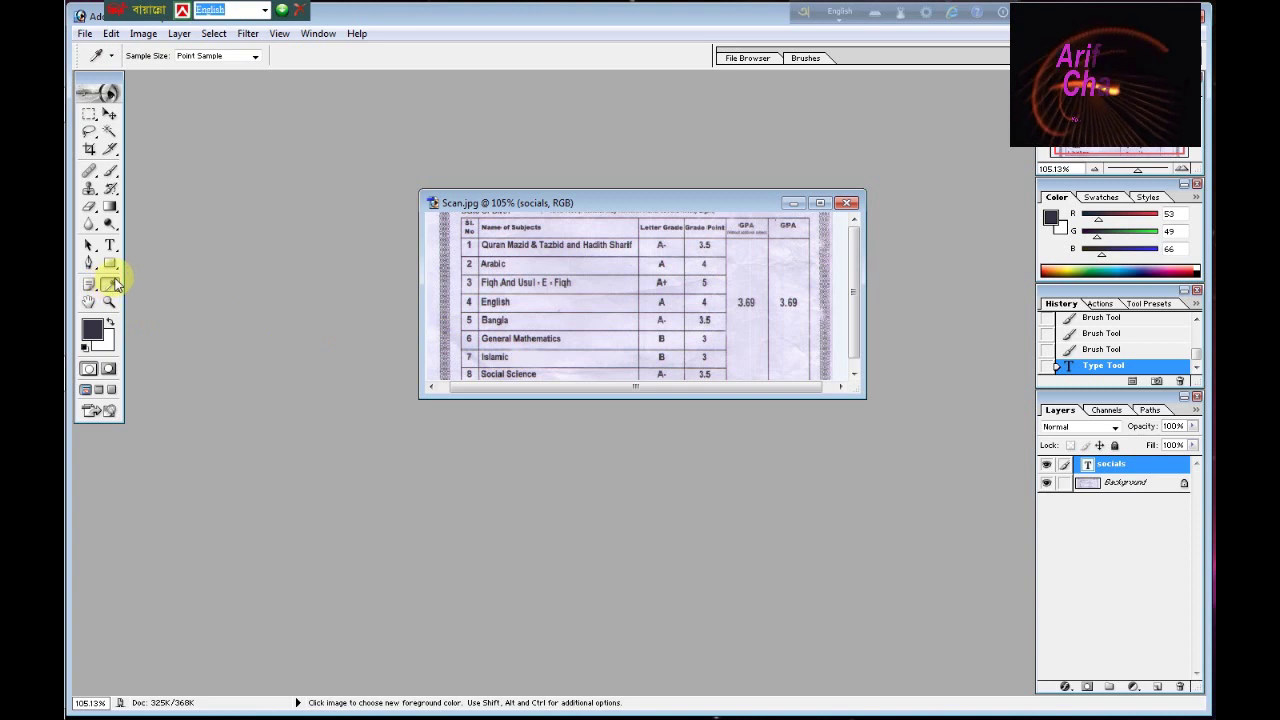
pyautogui.click(110, 245)
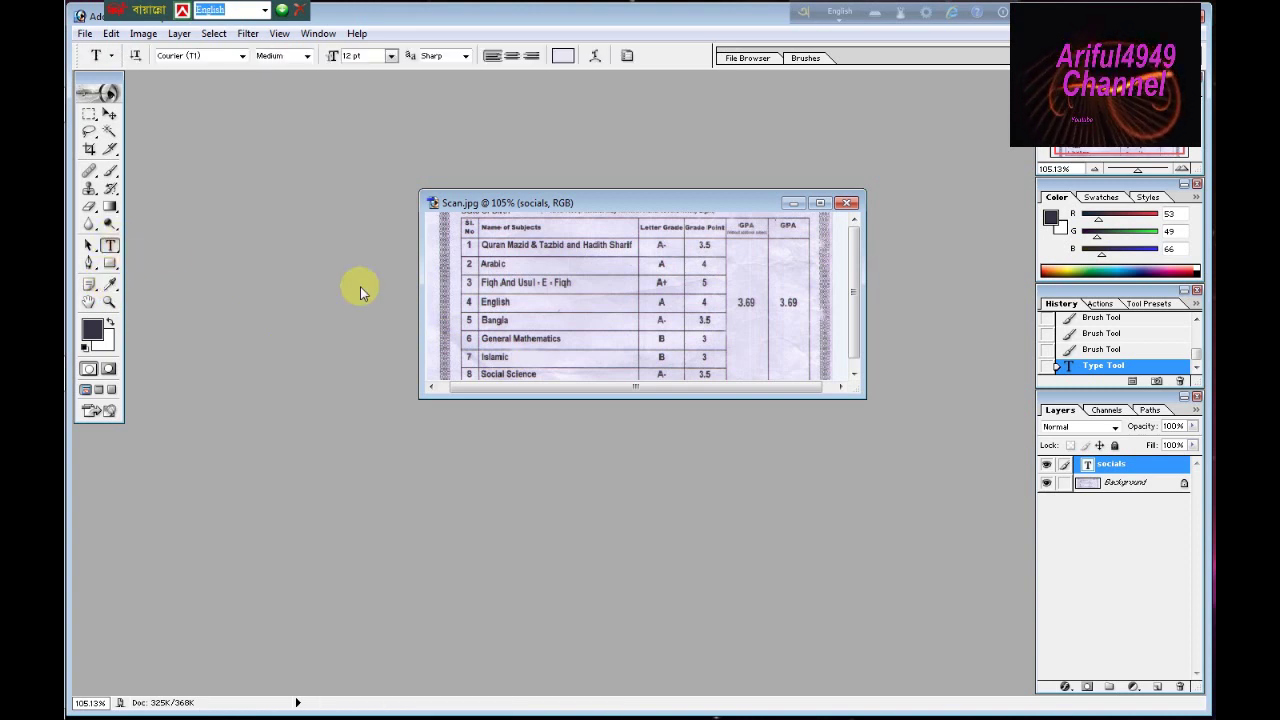
pyautogui.moveTo(513, 356); pyautogui.dragTo(556, 348)
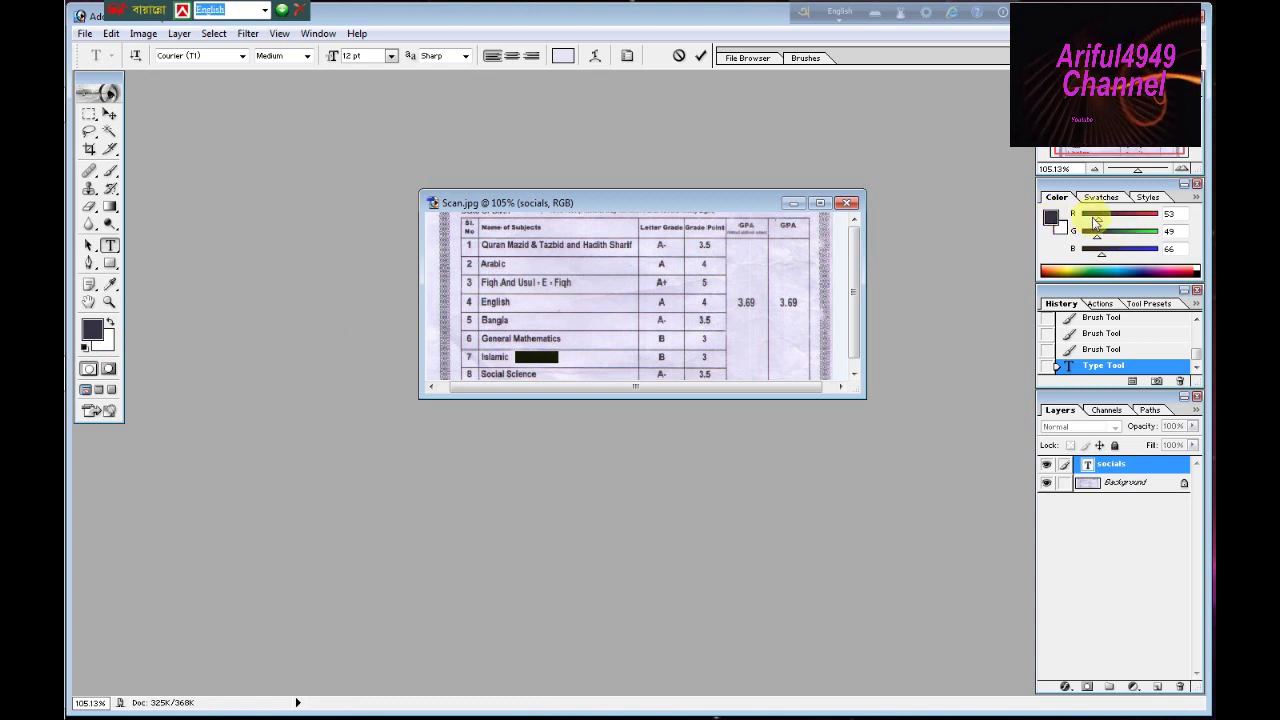
# Recolour the added text near-black (R16, G11, B14) using the Color Picker.
pyautogui.click(1052, 218)
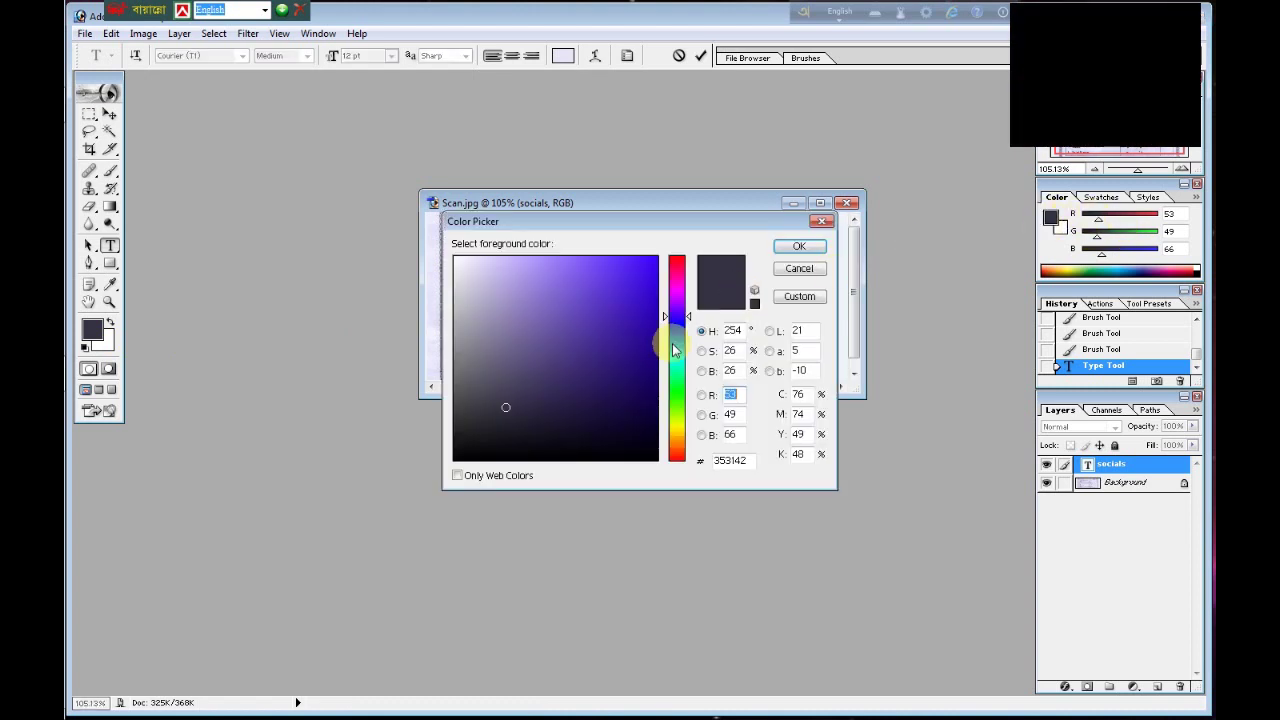
pyautogui.click(486, 447)
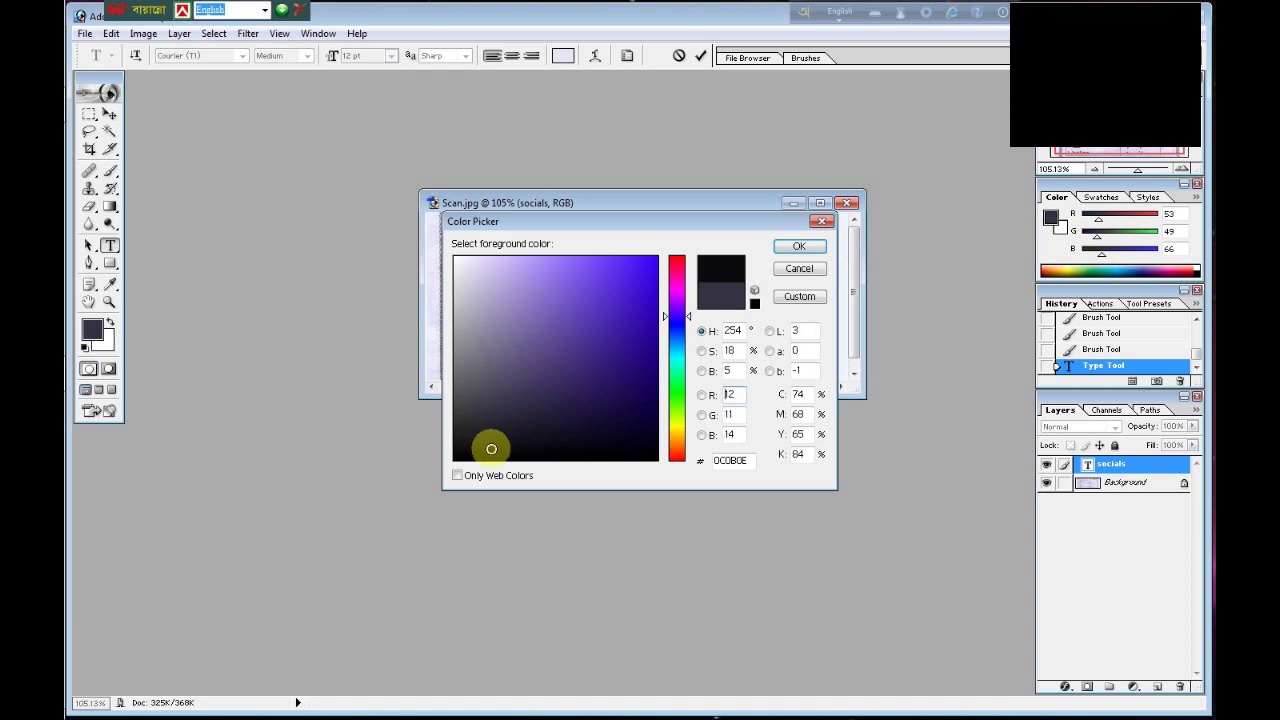
pyautogui.click(798, 246)
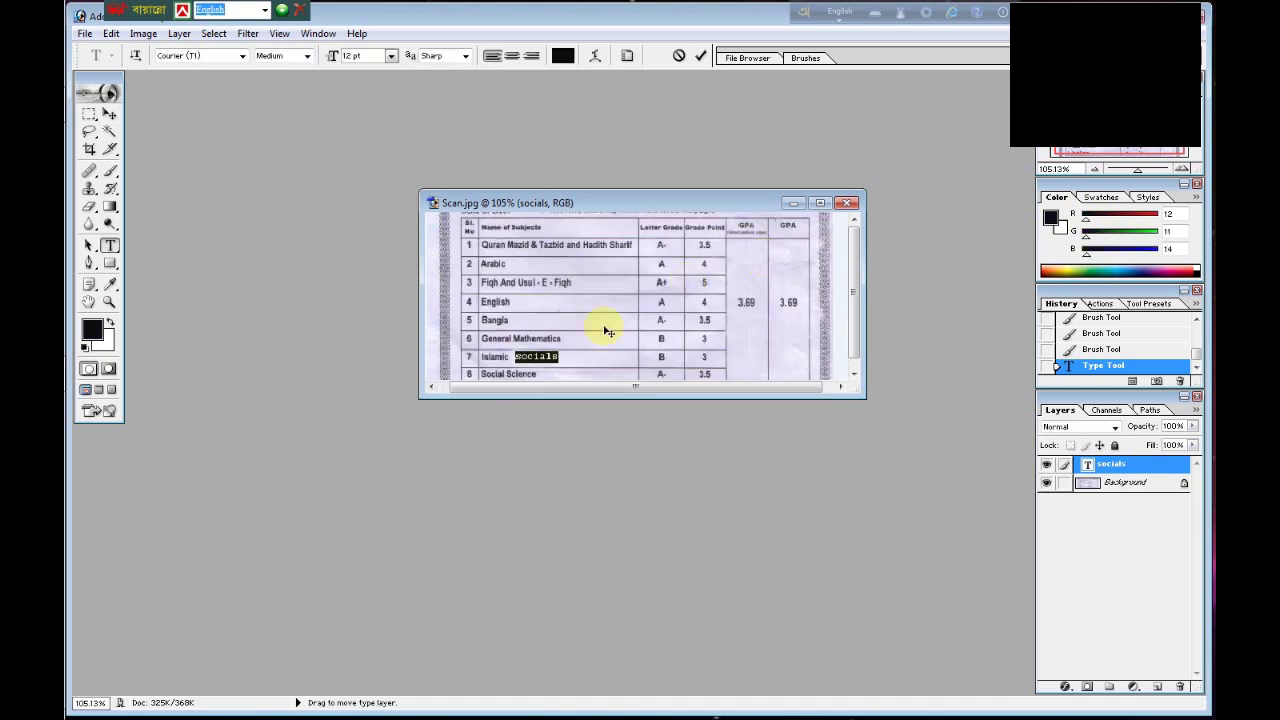
pyautogui.click(565, 358)
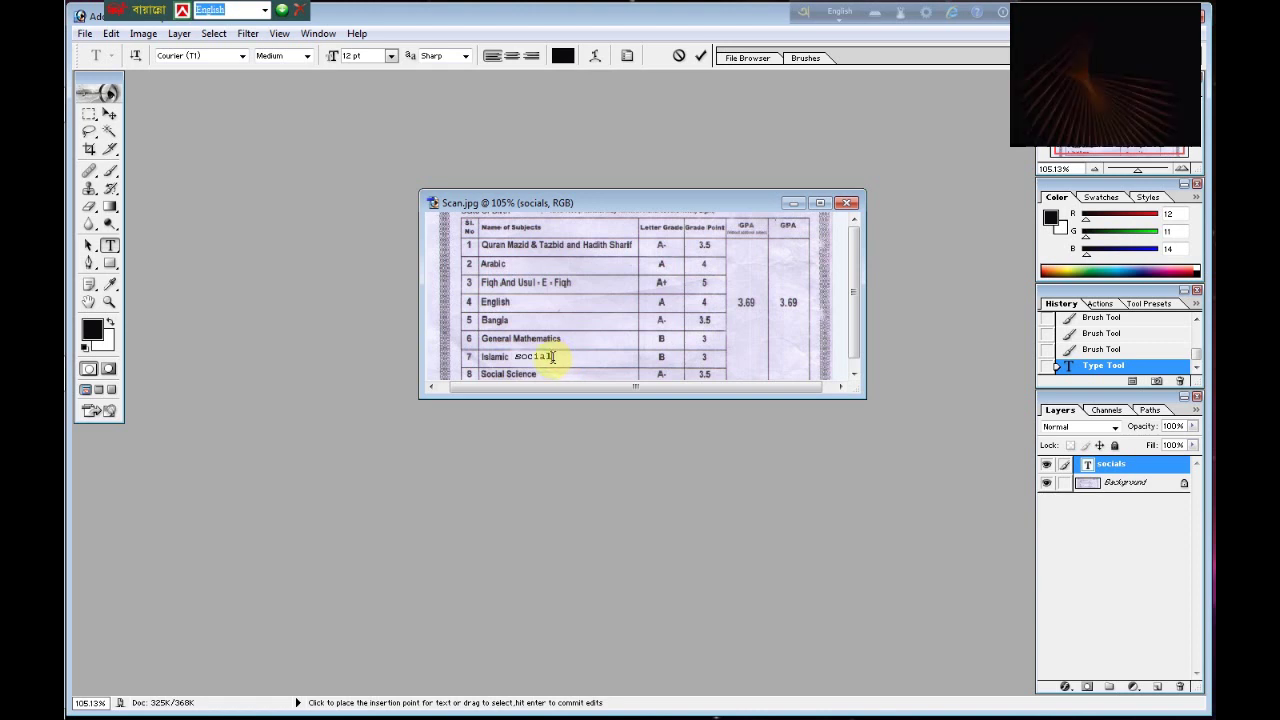
# Select the added word and shorten it from 'socials' to 'social'.
pyautogui.click(551, 357)
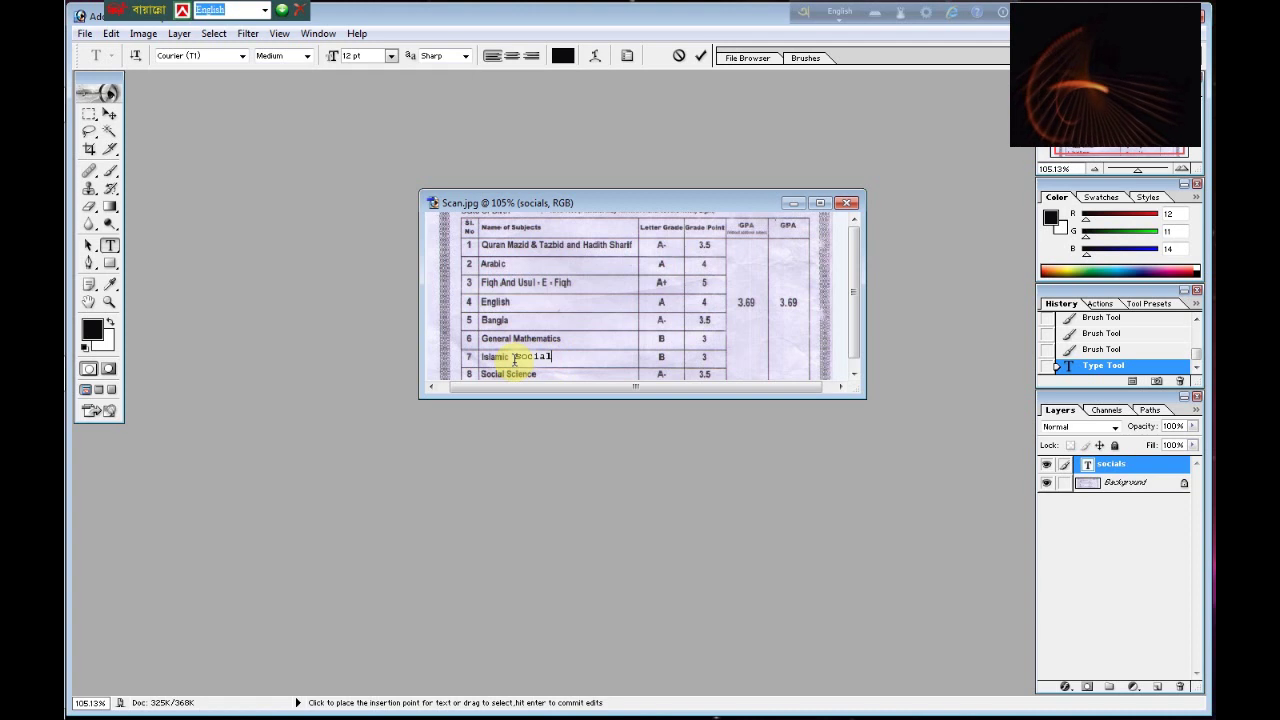
pyautogui.moveTo(551, 357); pyautogui.dragTo(514, 357)
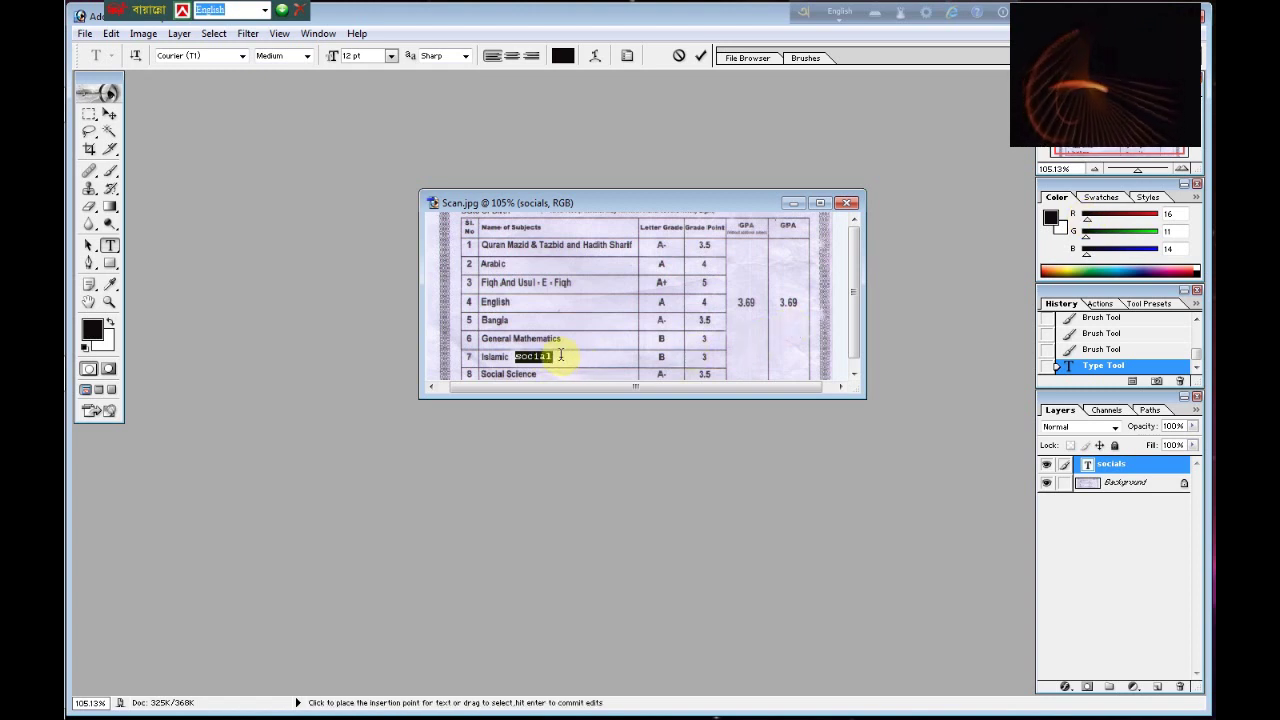
pyautogui.click(553, 357)
pyautogui.moveTo(553, 357); pyautogui.dragTo(518, 355)
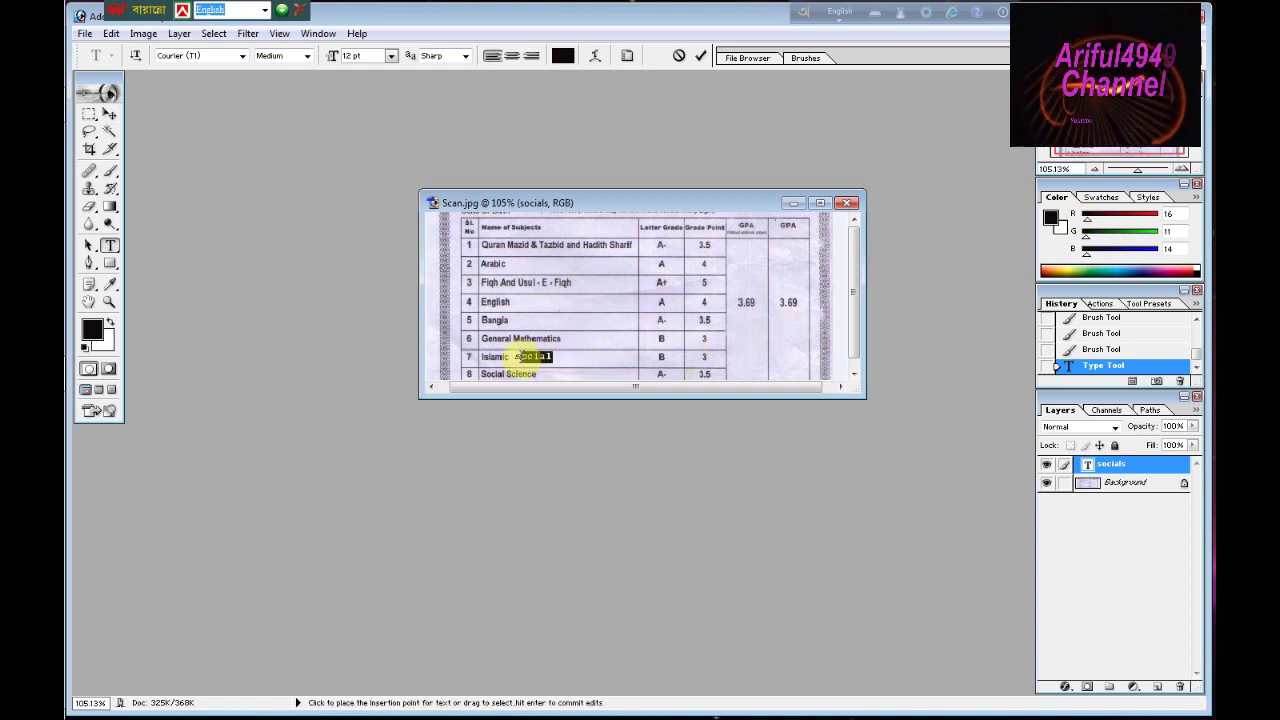
# Recolour the selected word 'social' to near-black 161415 (R22 G20 B21), then deselect to check it.
pyautogui.click(1052, 222)
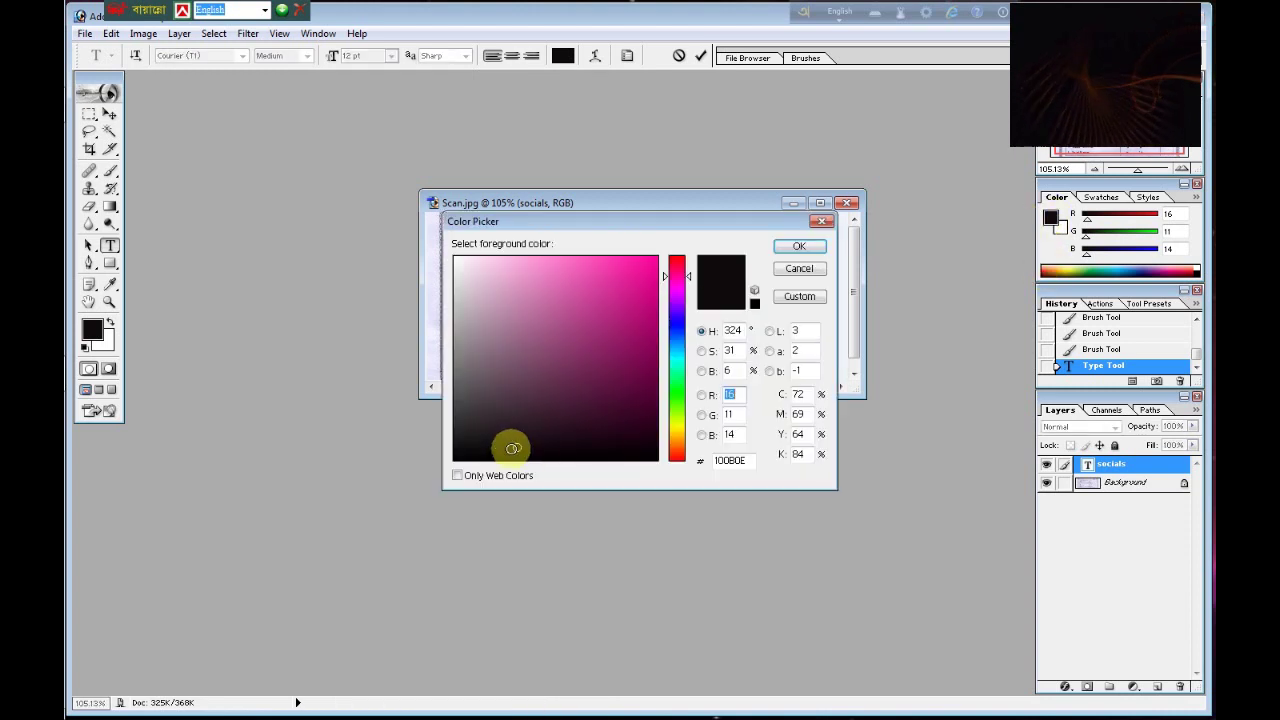
pyautogui.moveTo(514, 445); pyautogui.dragTo(531, 443)
pyautogui.click(470, 442)
pyautogui.click(797, 248)
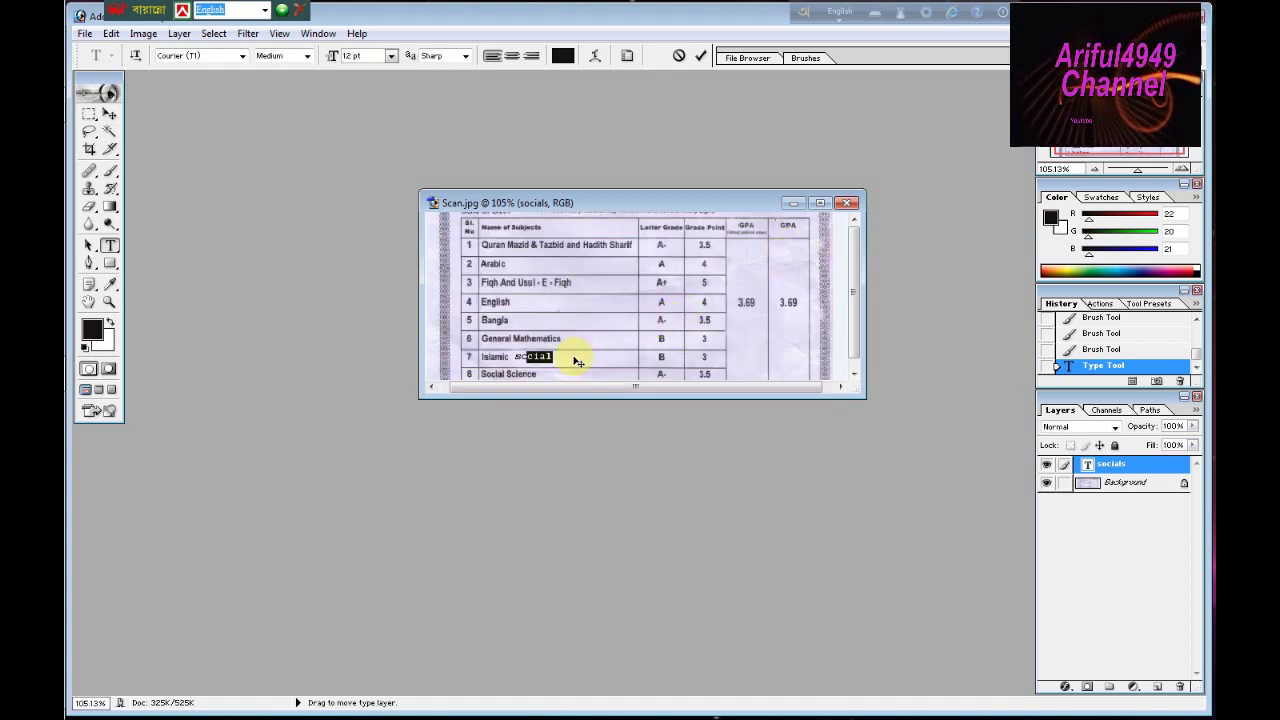
pyautogui.click(558, 358)
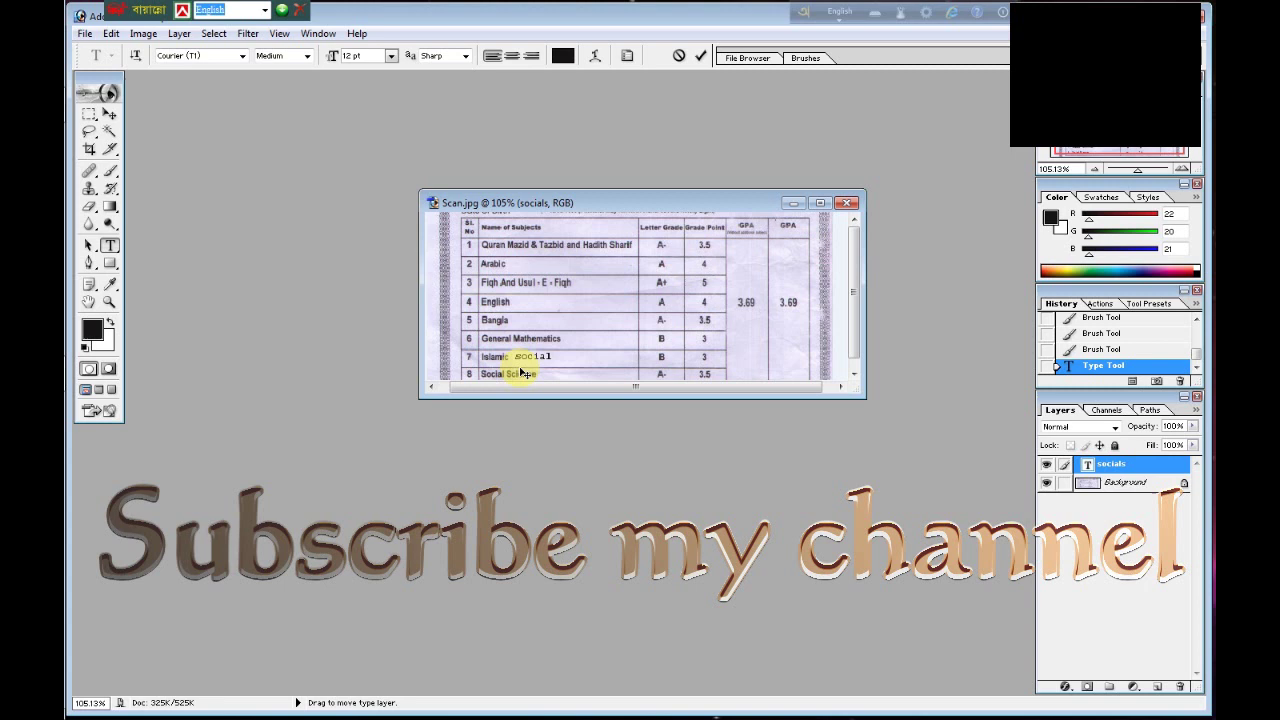
# Apply the DhakarChithiMJ font to the word 'social'.
pyautogui.moveTo(542, 357); pyautogui.dragTo(518, 359)
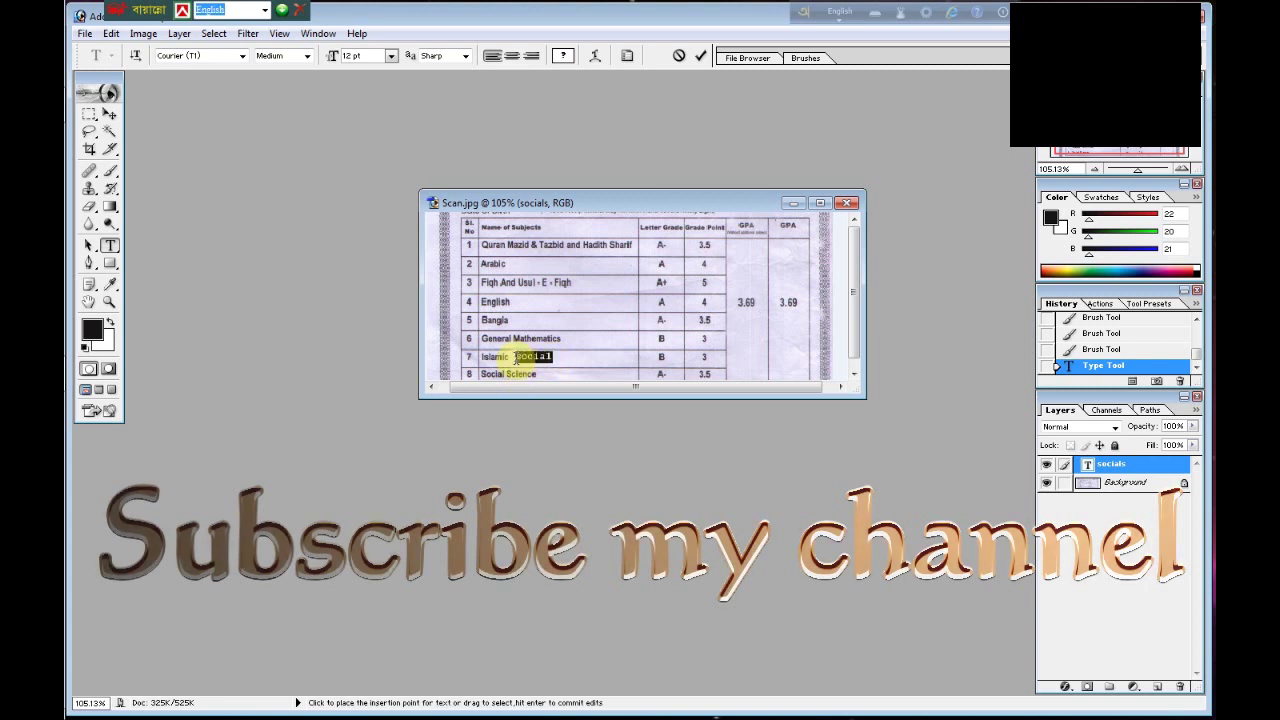
pyautogui.click(241, 56)
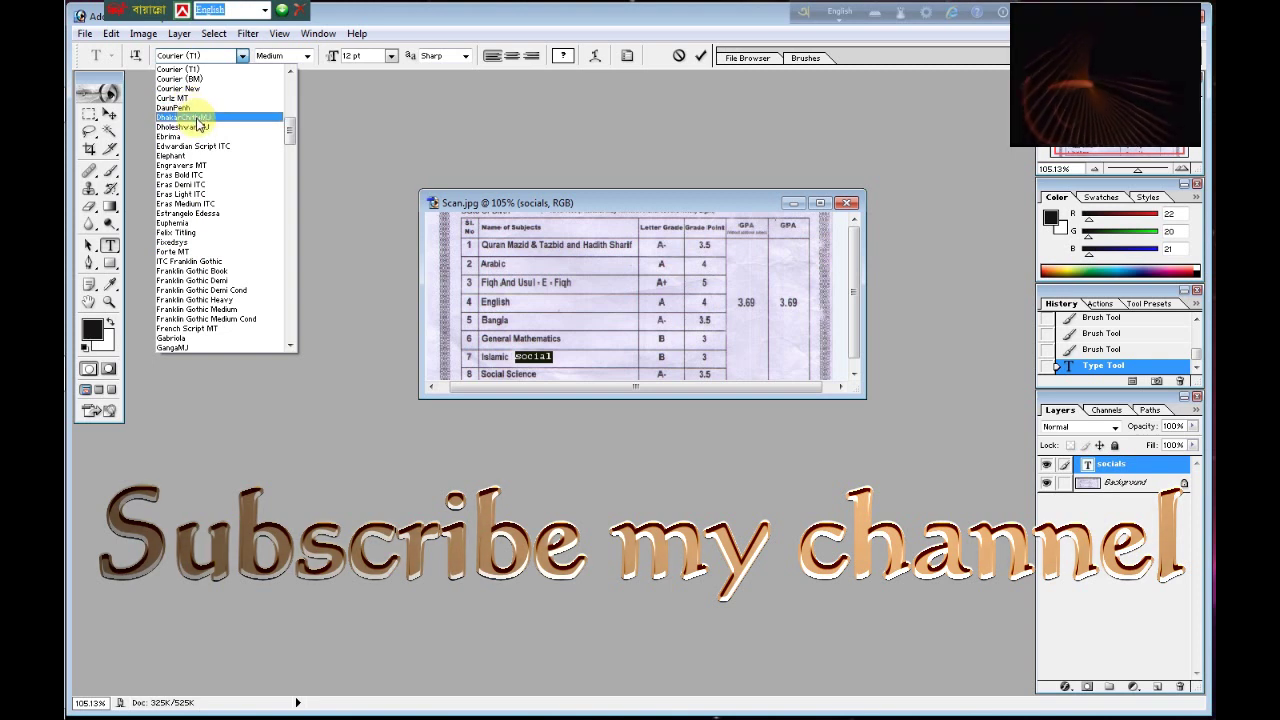
pyautogui.click(197, 118)
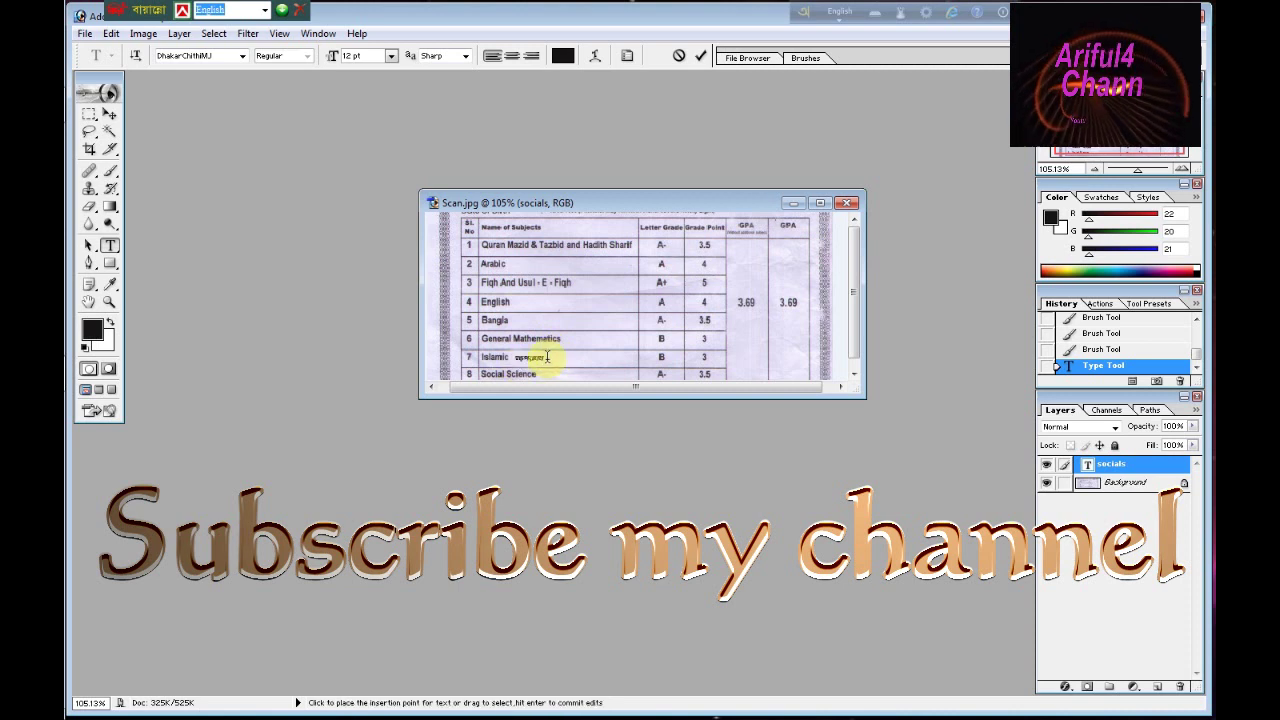
# Change the retyped text after 'Islamic' to Cambria and commit the text edit.
pyautogui.moveTo(545, 357); pyautogui.dragTo(514, 357)
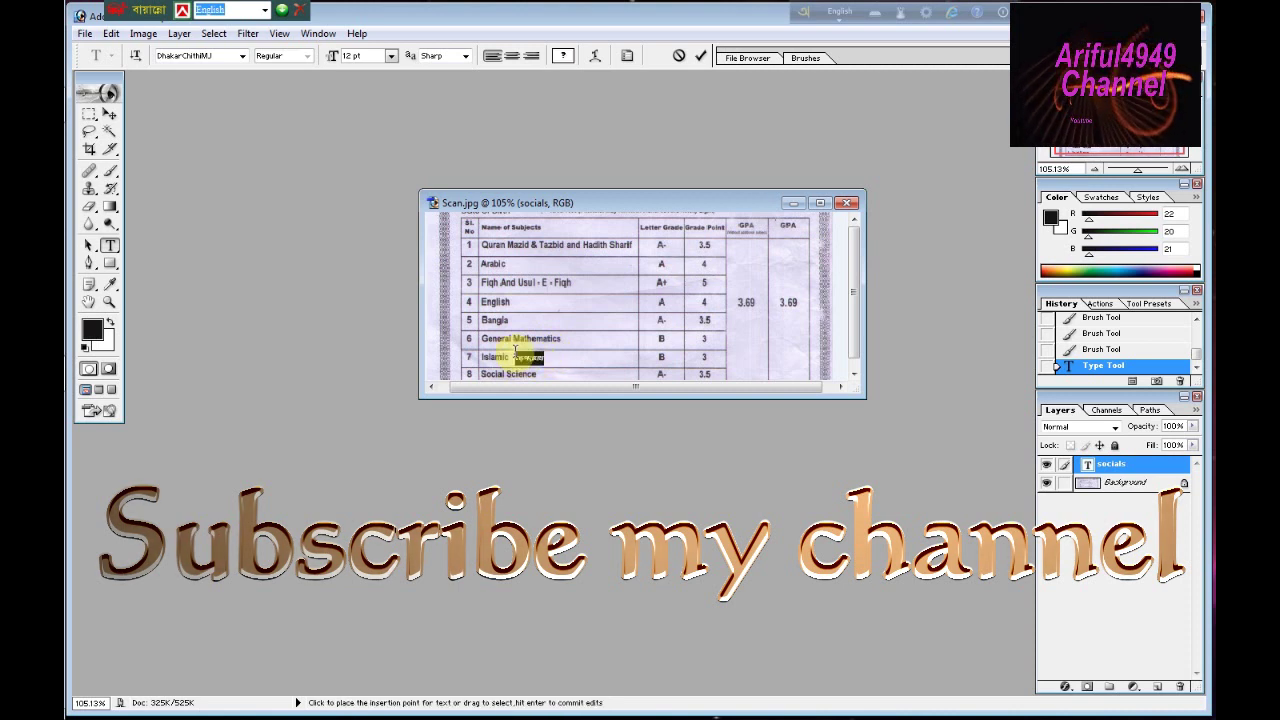
pyautogui.click(242, 57)
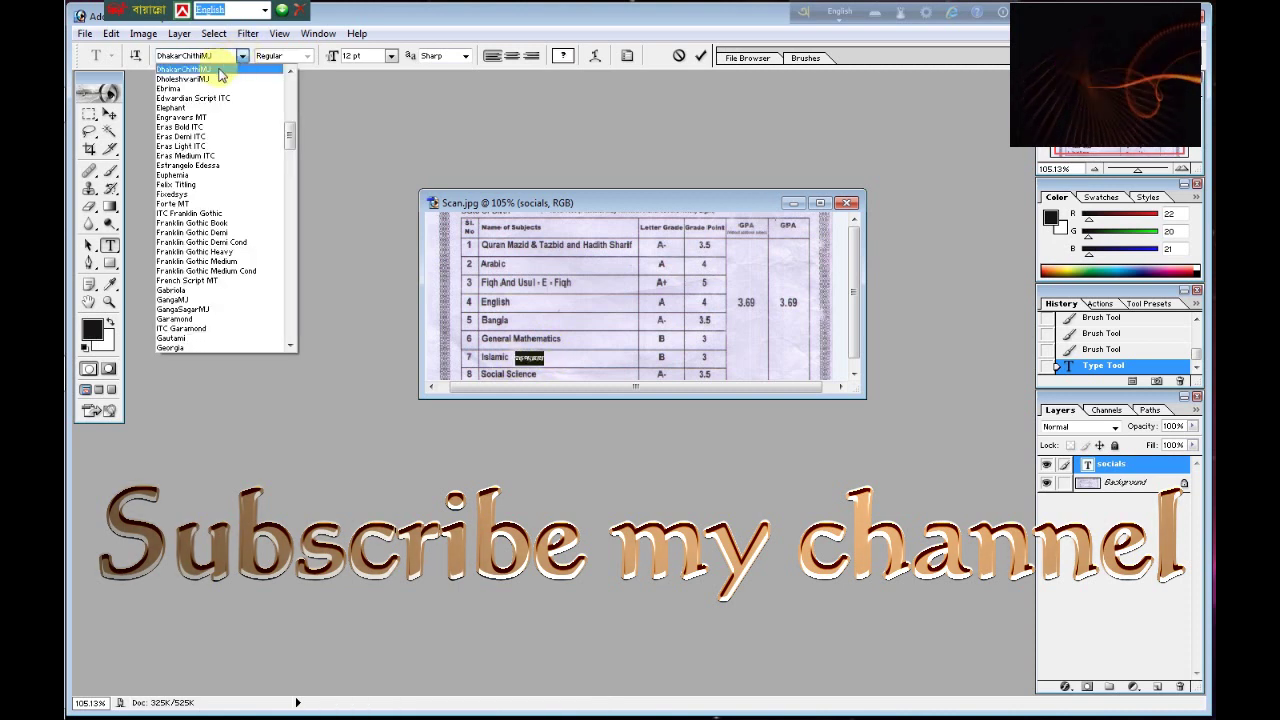
pyautogui.scroll(4, 240, 110)
pyautogui.scroll(4, 245, 115)
pyautogui.scroll(4, 245, 118)
pyautogui.scroll(3, 220, 118)
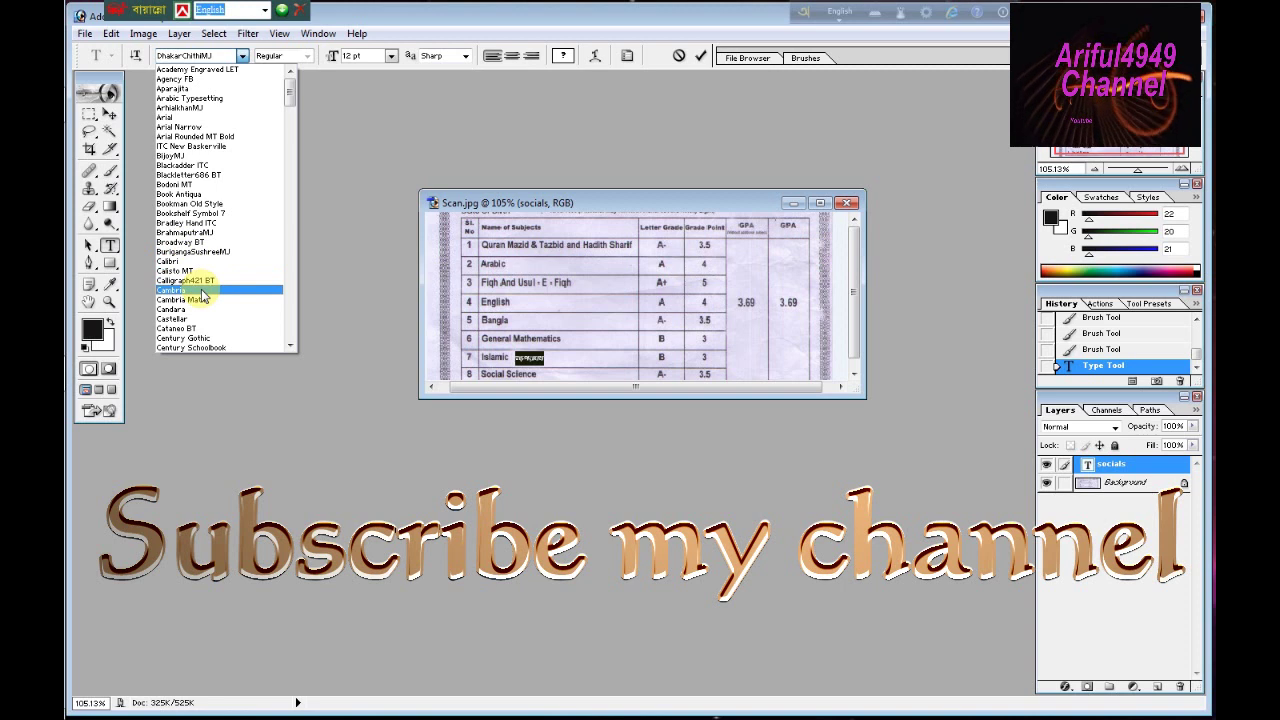
pyautogui.click(201, 291)
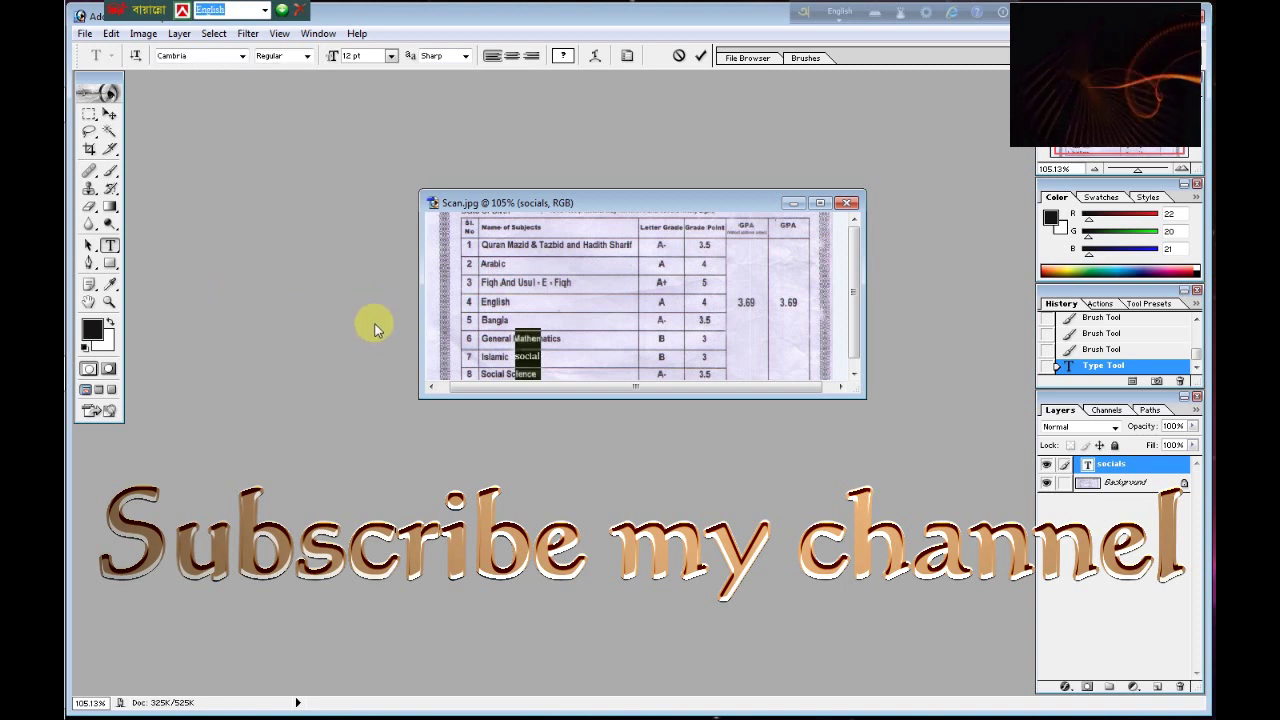
pyautogui.click(549, 355)
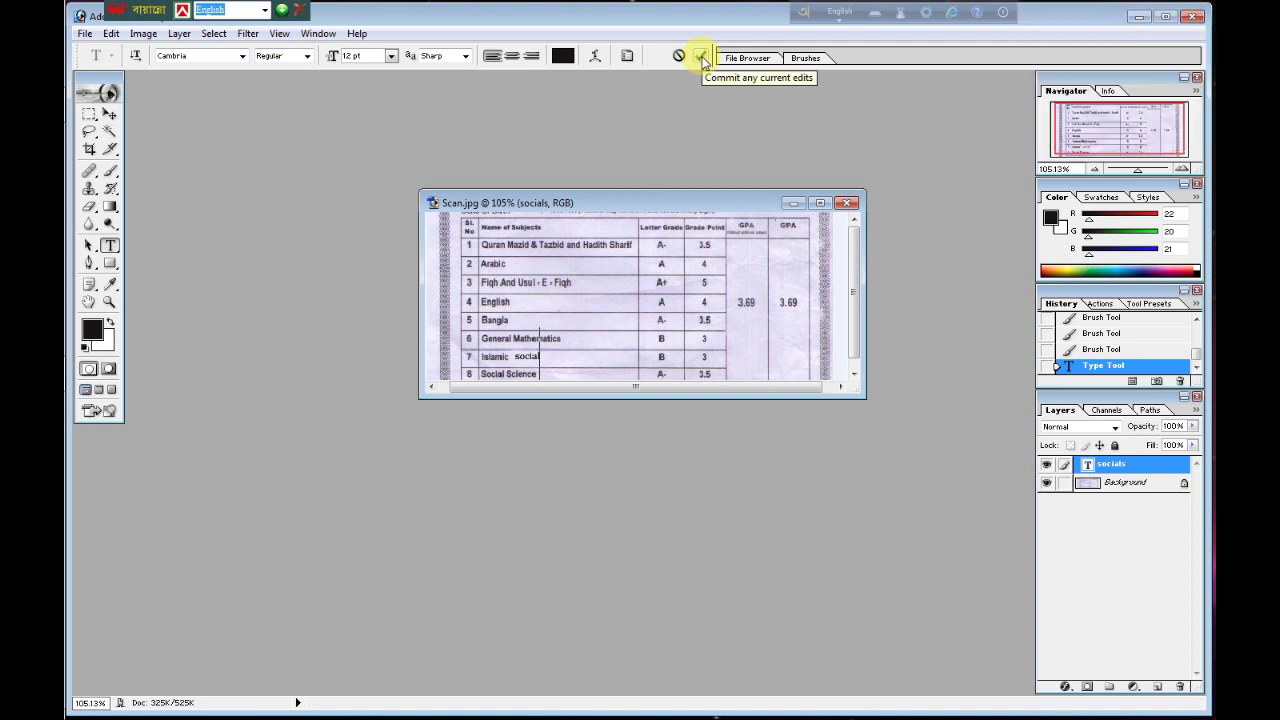
pyautogui.click(702, 57)
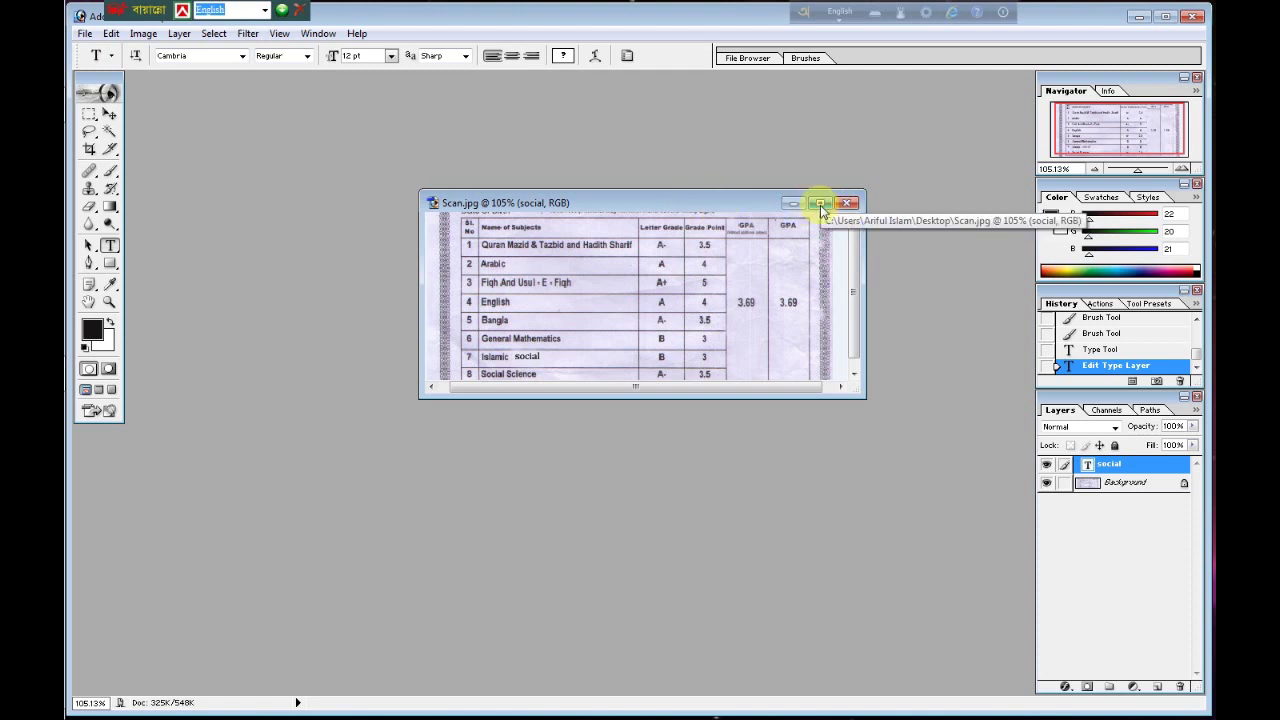
# Maximize the document and crop it to the grade table's rows 1–8 and GPA columns.
pyautogui.click(820, 204)
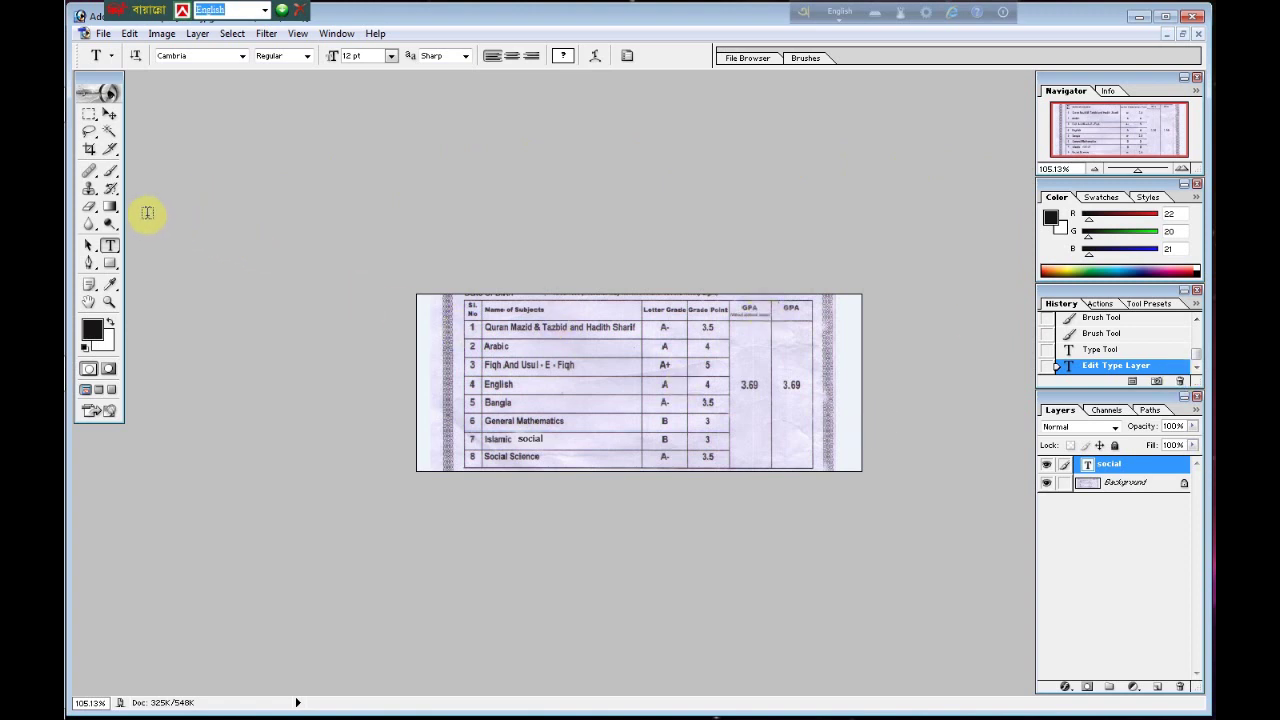
pyautogui.click(91, 150)
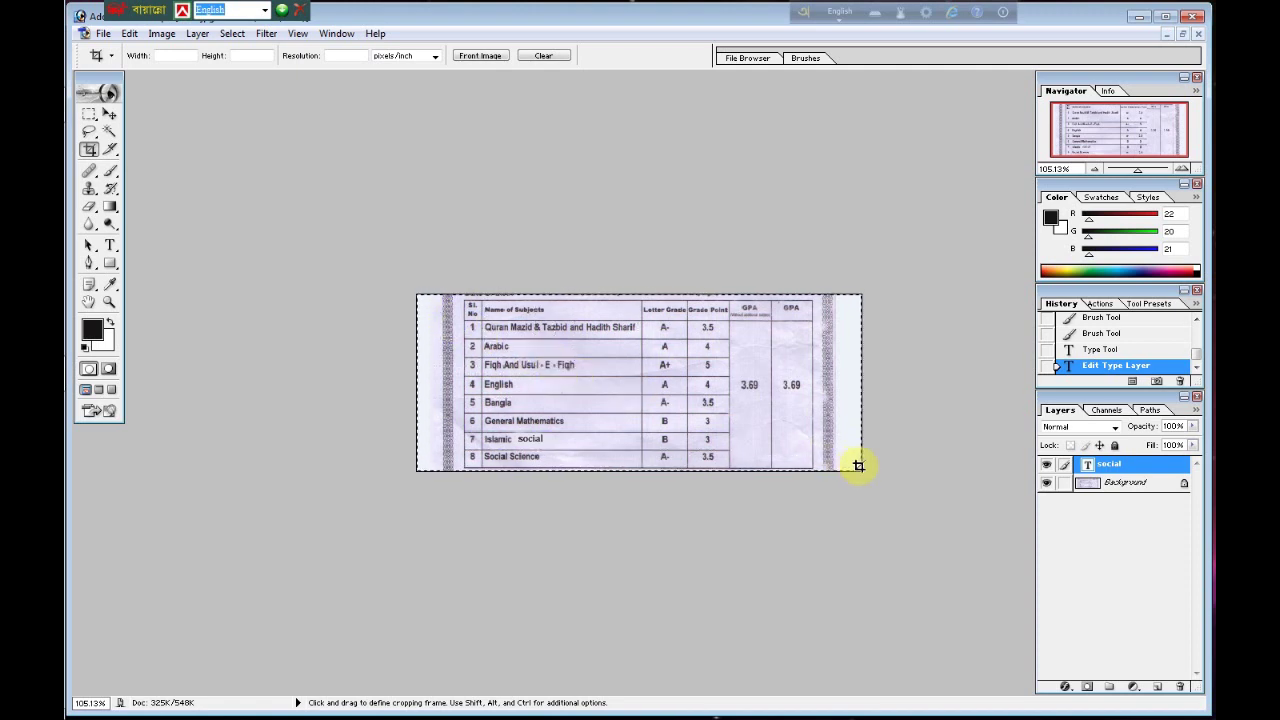
pyautogui.moveTo(858, 465); pyautogui.dragTo(862, 469)
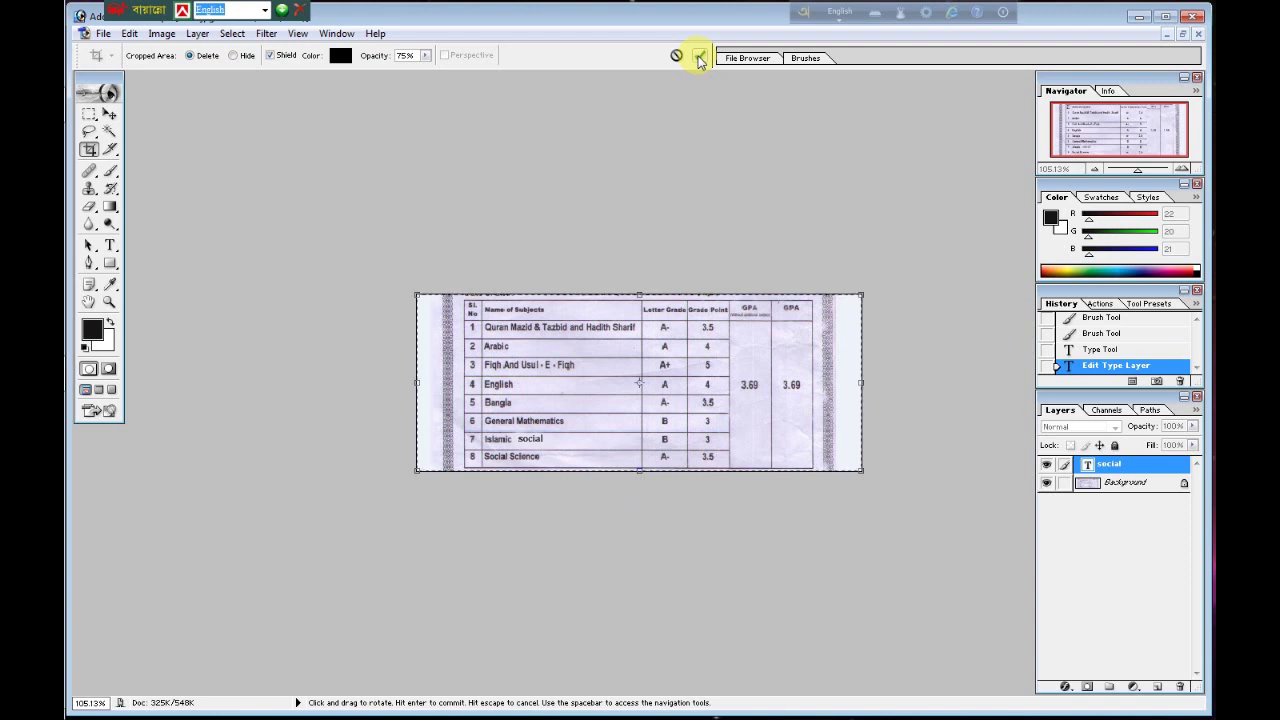
pyautogui.click(700, 61)
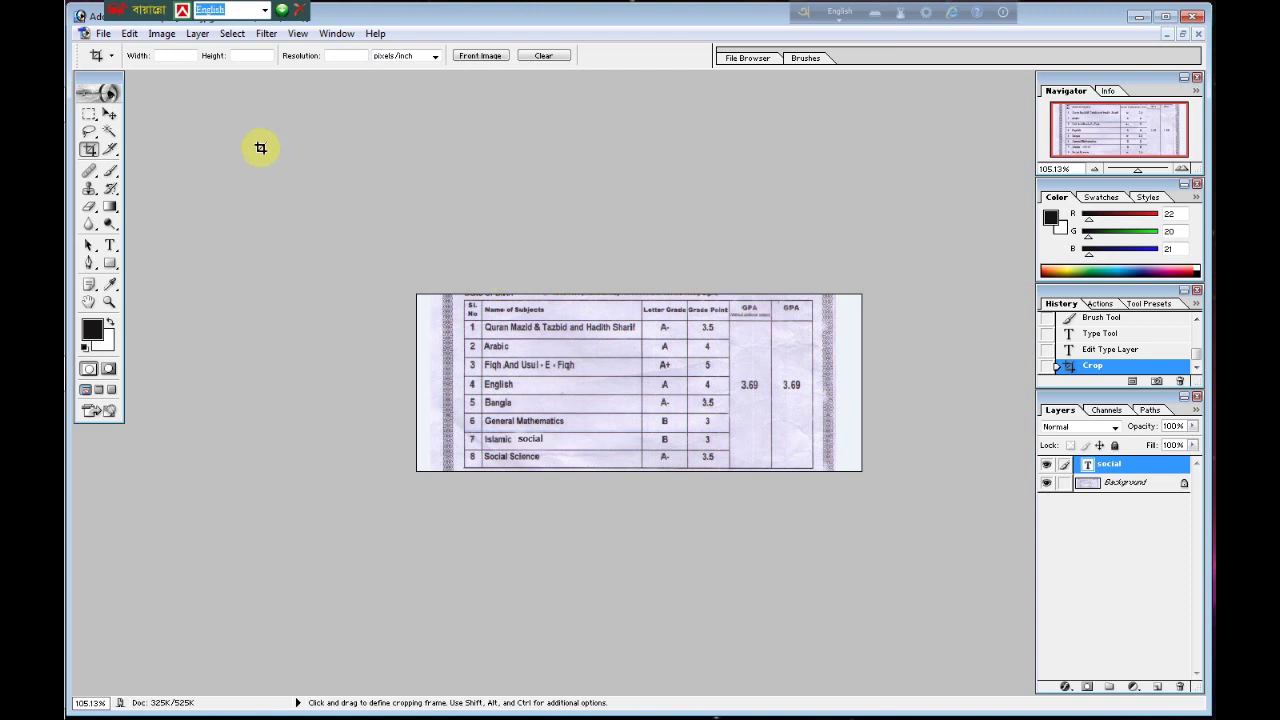
# In Save As, extend the file name to 'Scan 454' and choose JPEG format.
pyautogui.click(102, 36)
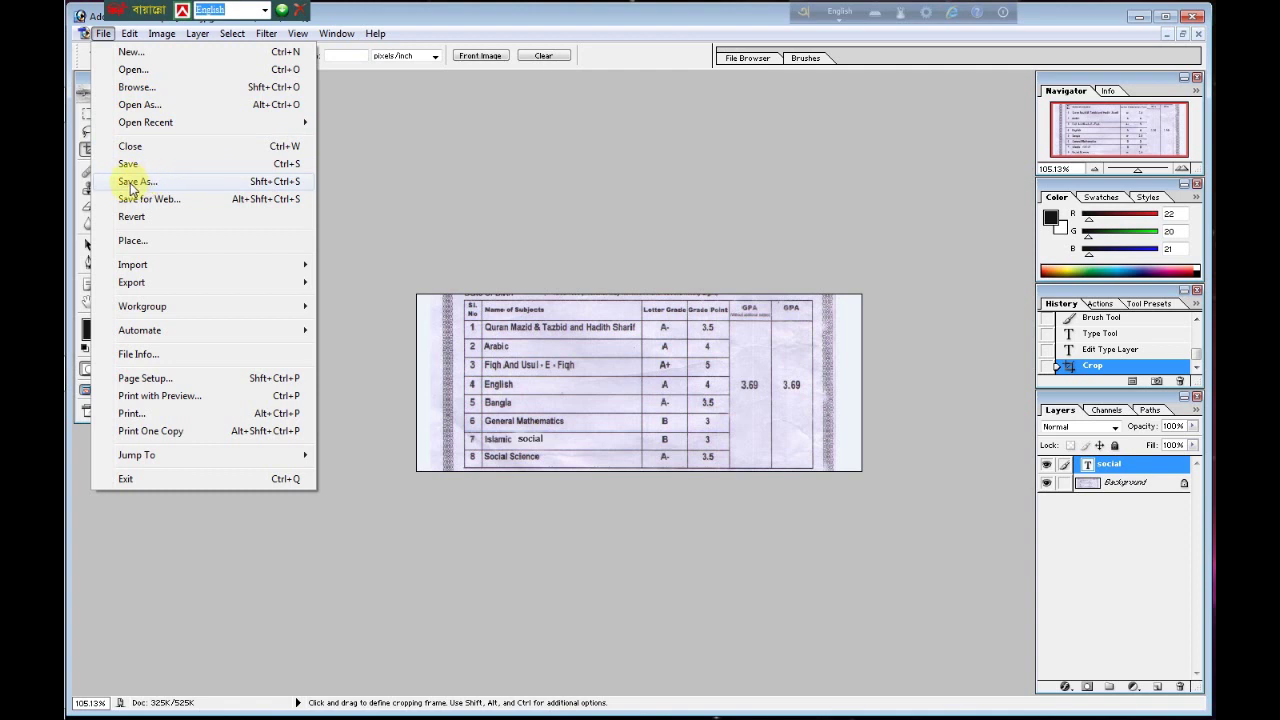
pyautogui.click(137, 181)
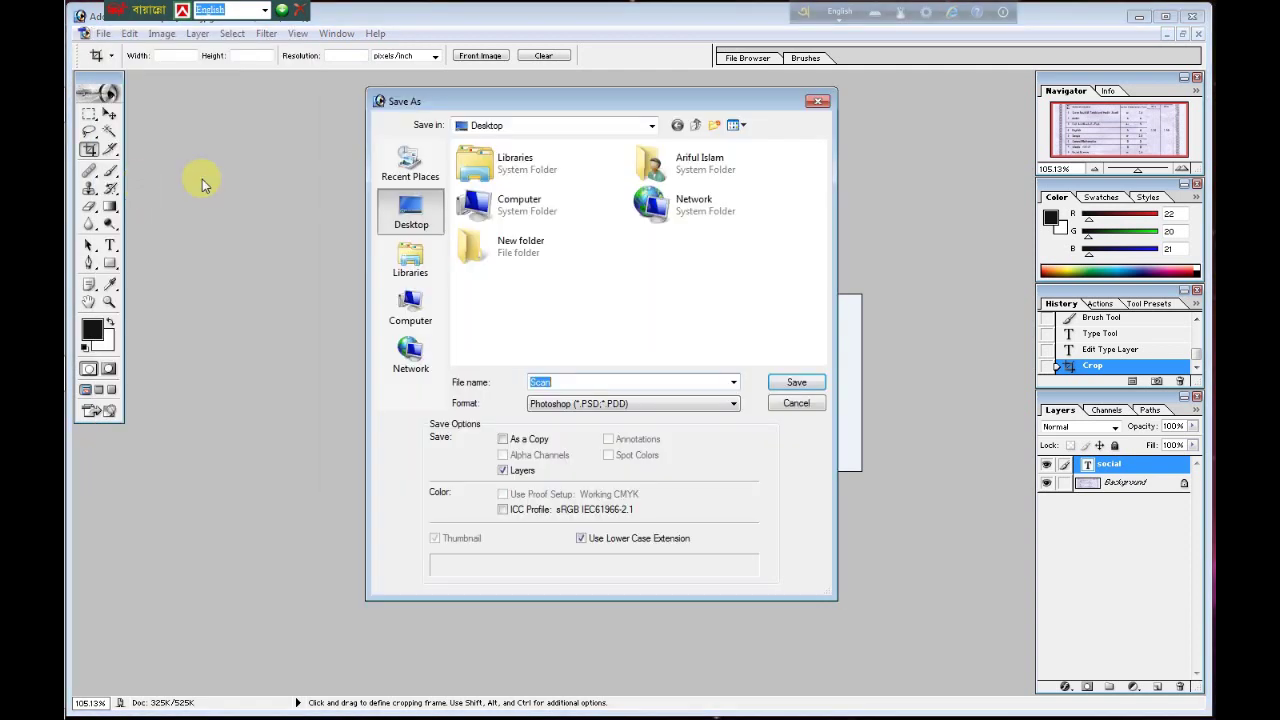
pyautogui.moveTo(570, 104); pyautogui.dragTo(531, 104)
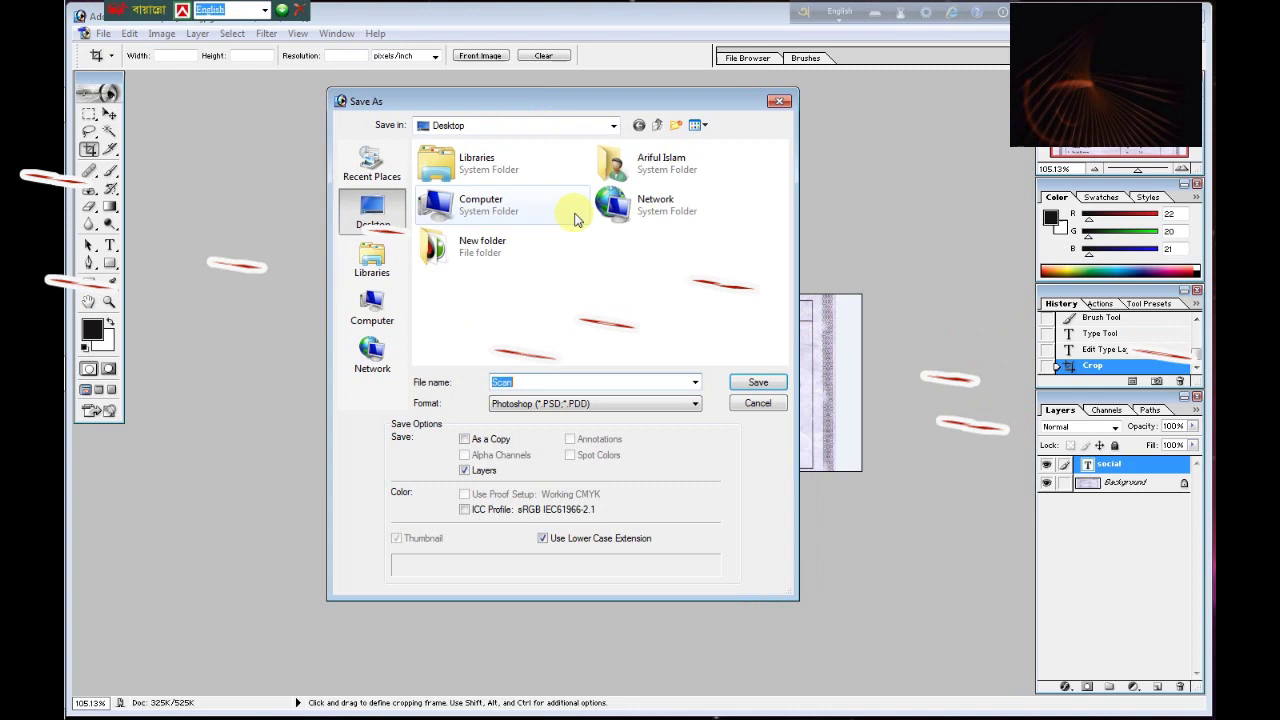
pyautogui.click(528, 381)
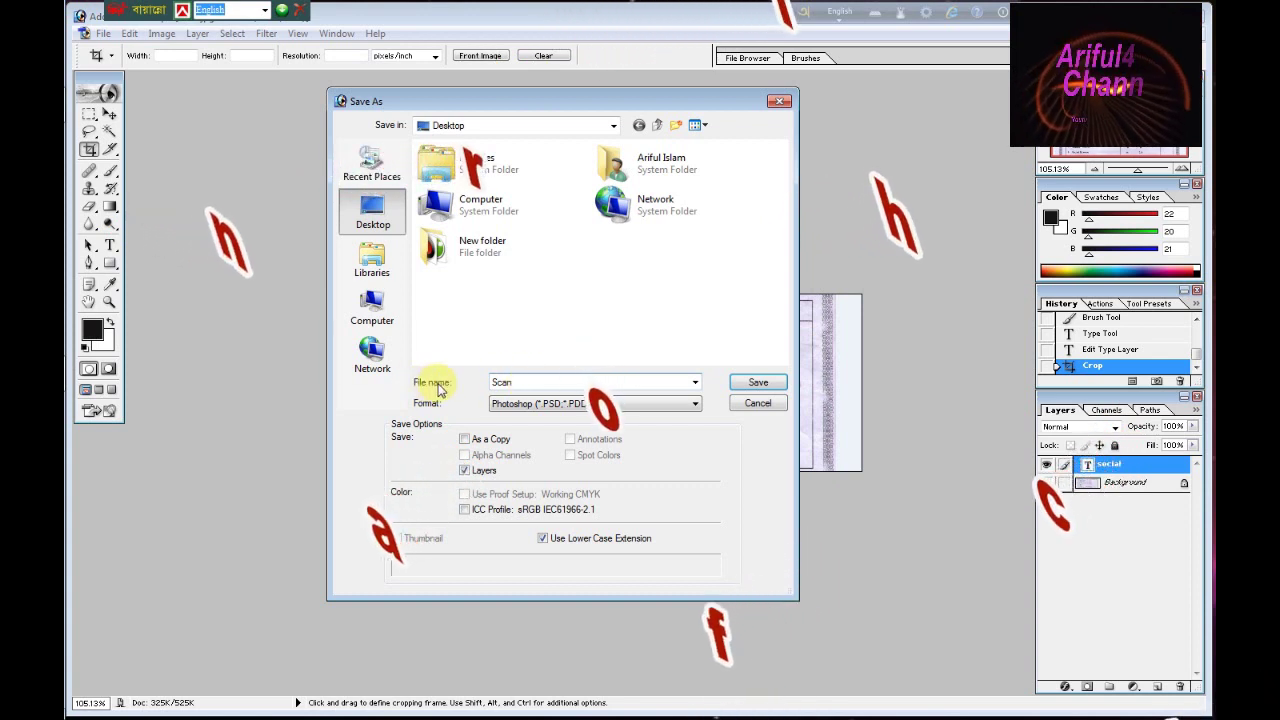
pyautogui.press('F12')
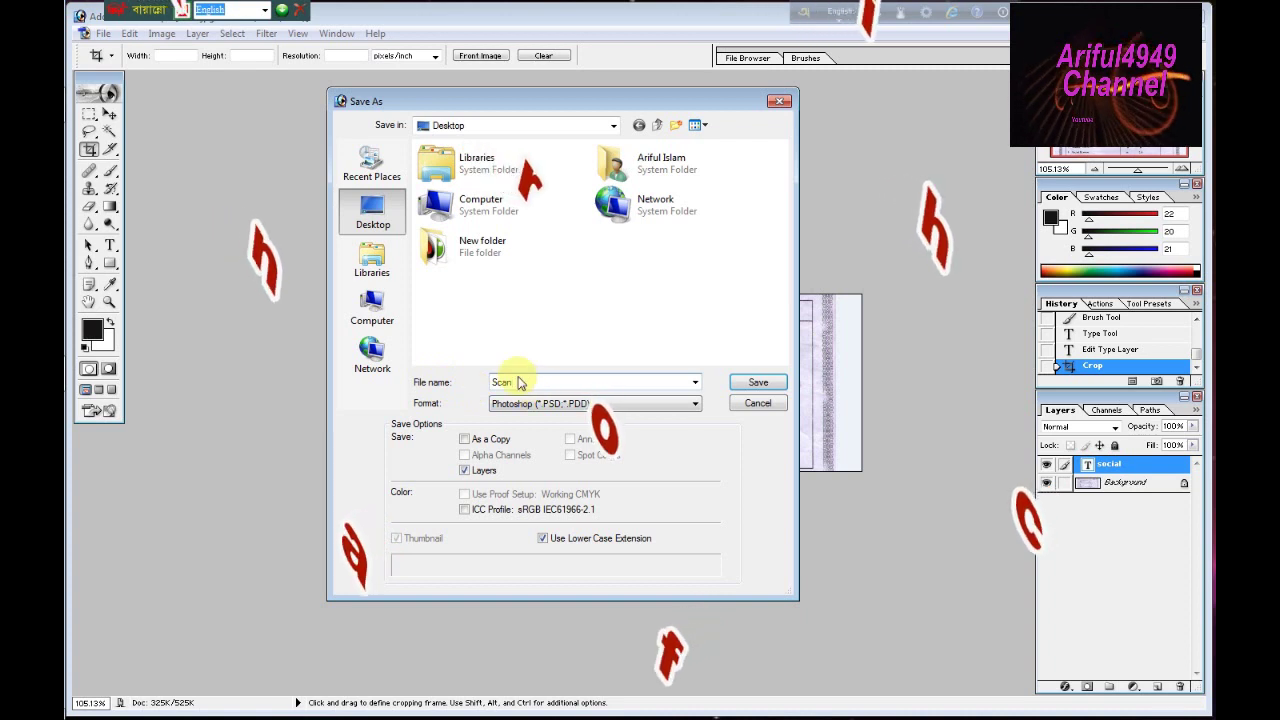
pyautogui.press('F12')
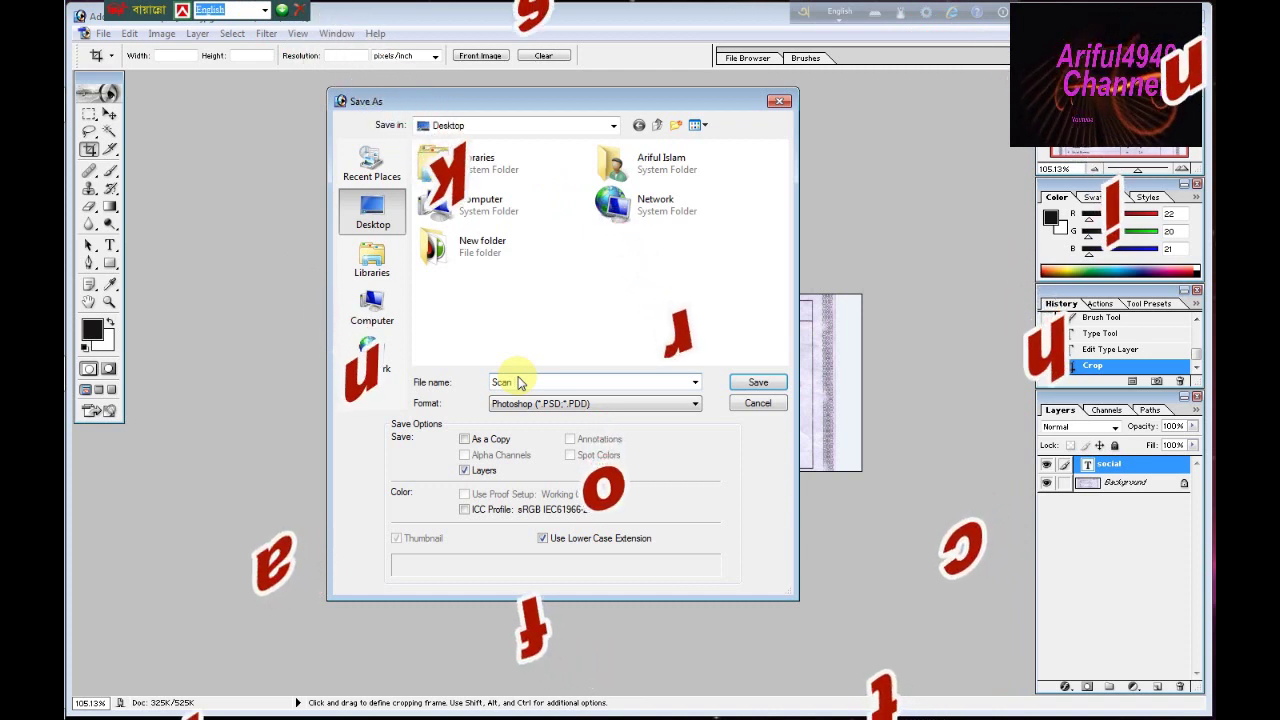
pyautogui.write(' 45')
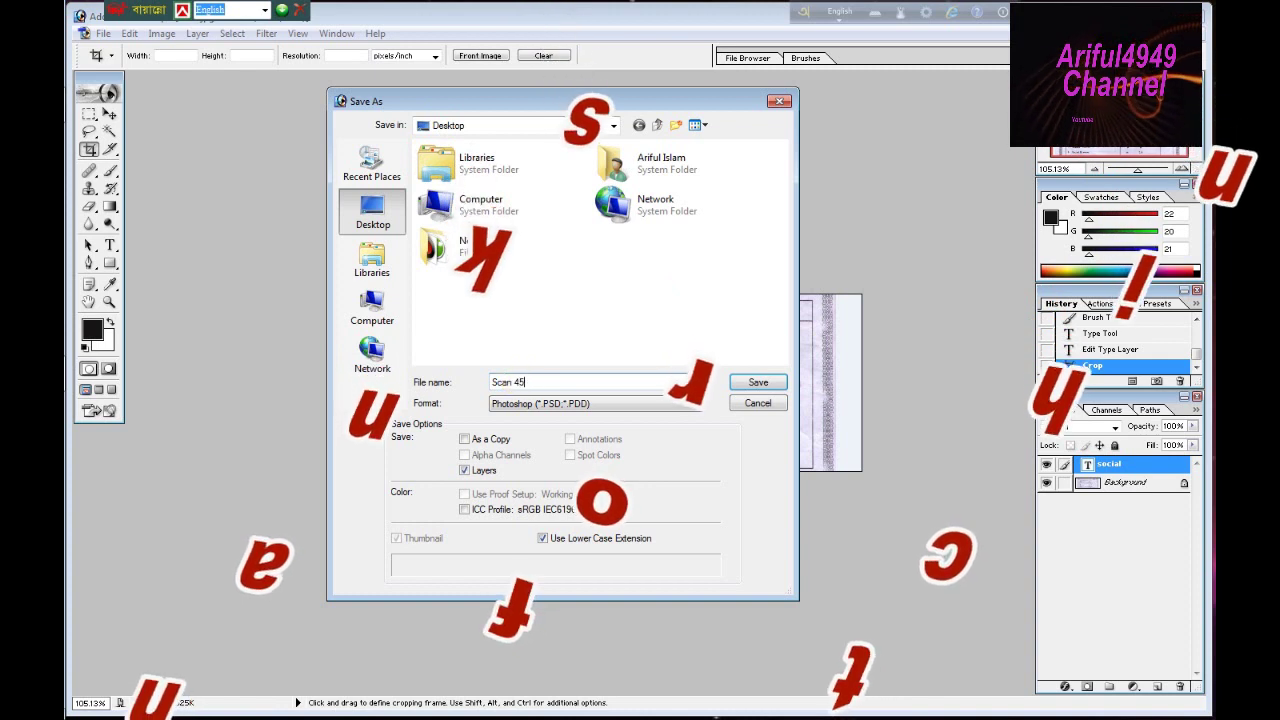
pyautogui.write('4')
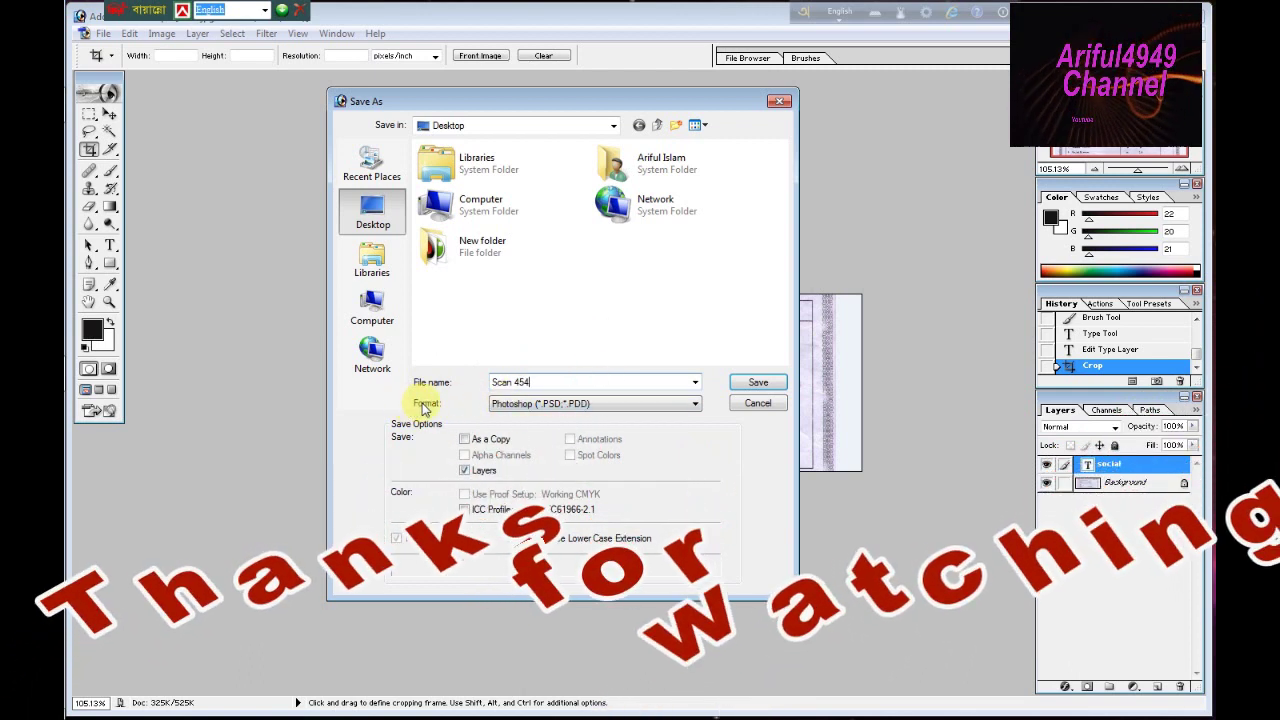
pyautogui.click(538, 410)
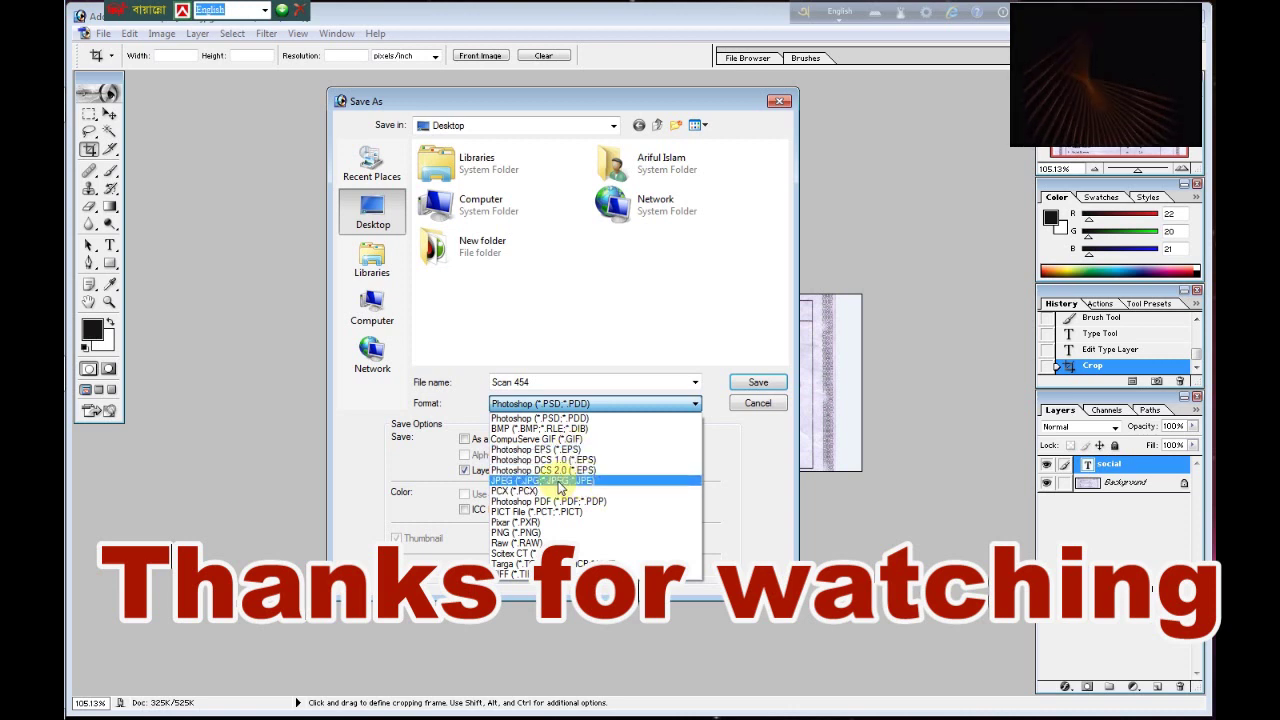
pyautogui.click(560, 482)
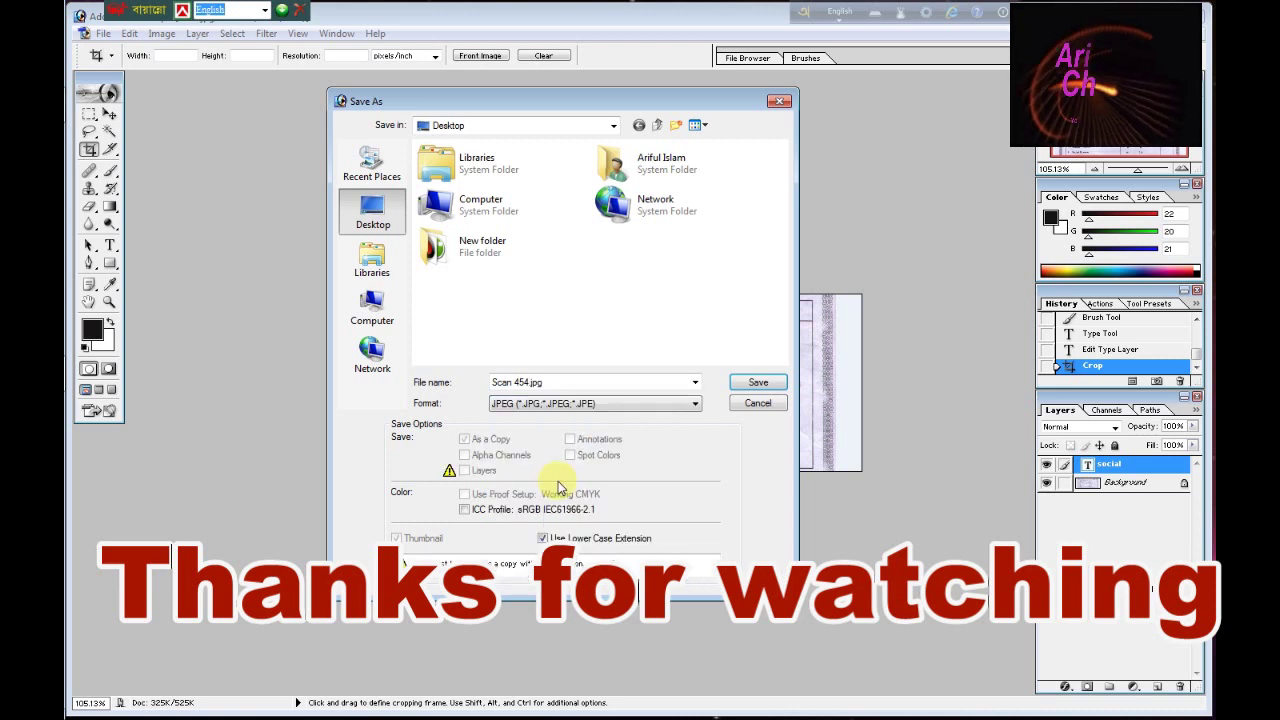
# Save 'Scan 454.jpg', accepting Medium quality in JPEG Options.
pyautogui.click(757, 383)
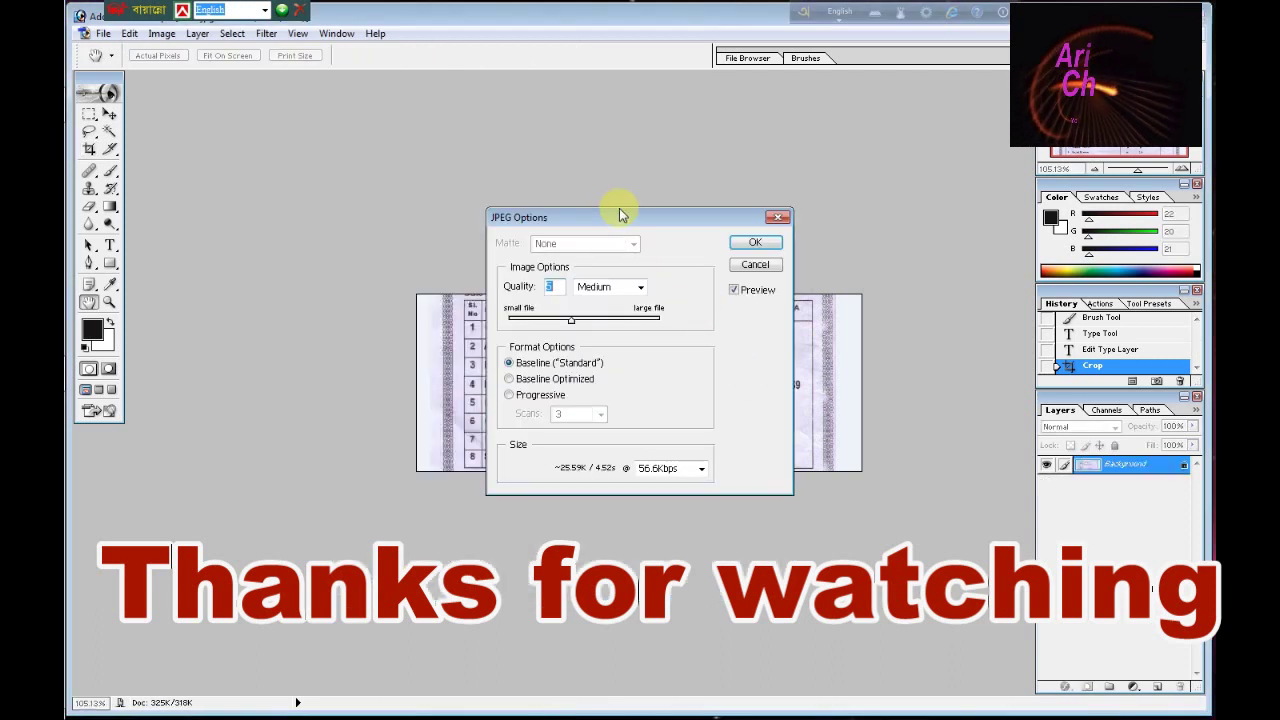
pyautogui.moveTo(620, 216); pyautogui.dragTo(586, 213)
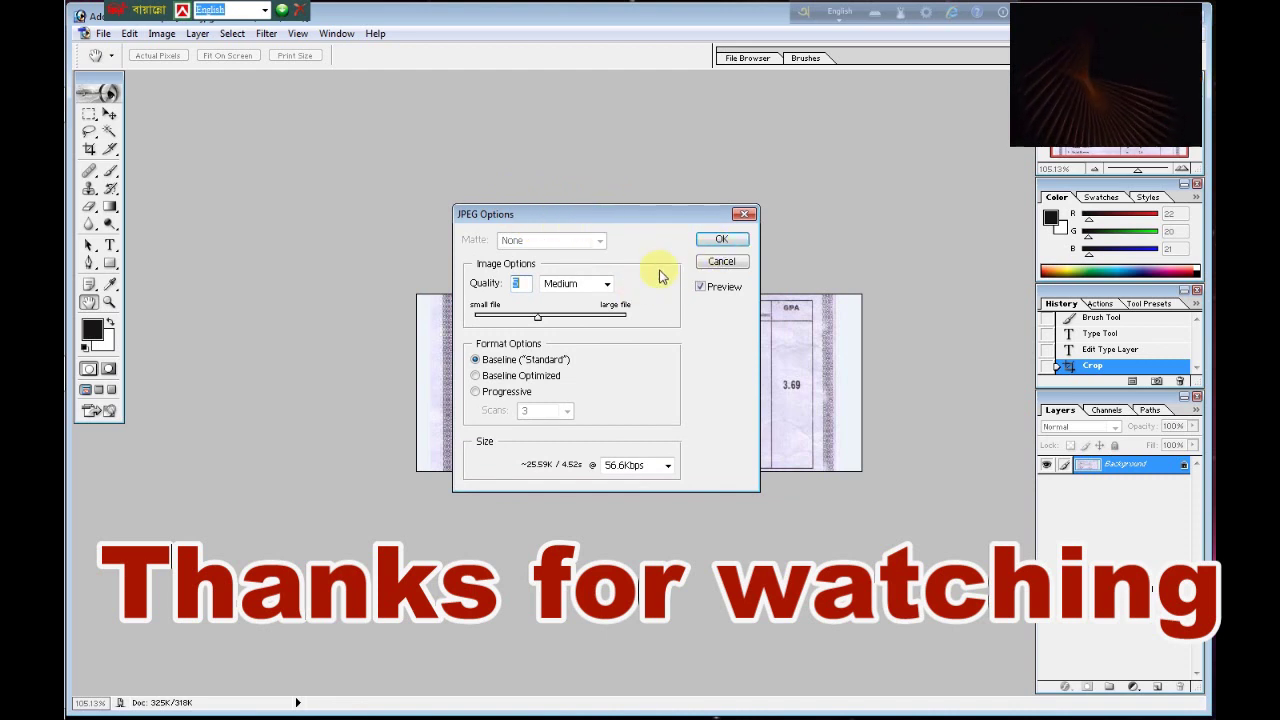
pyautogui.click(718, 243)
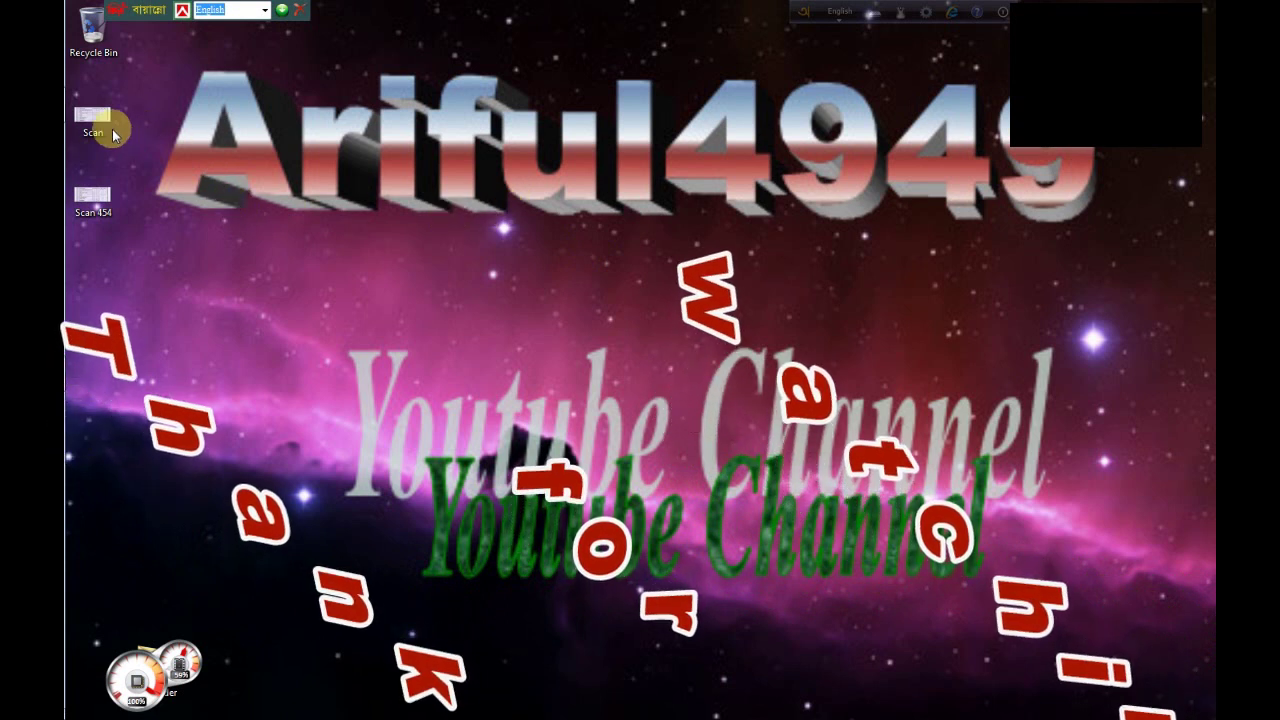
pyautogui.doubleClick(100, 197)
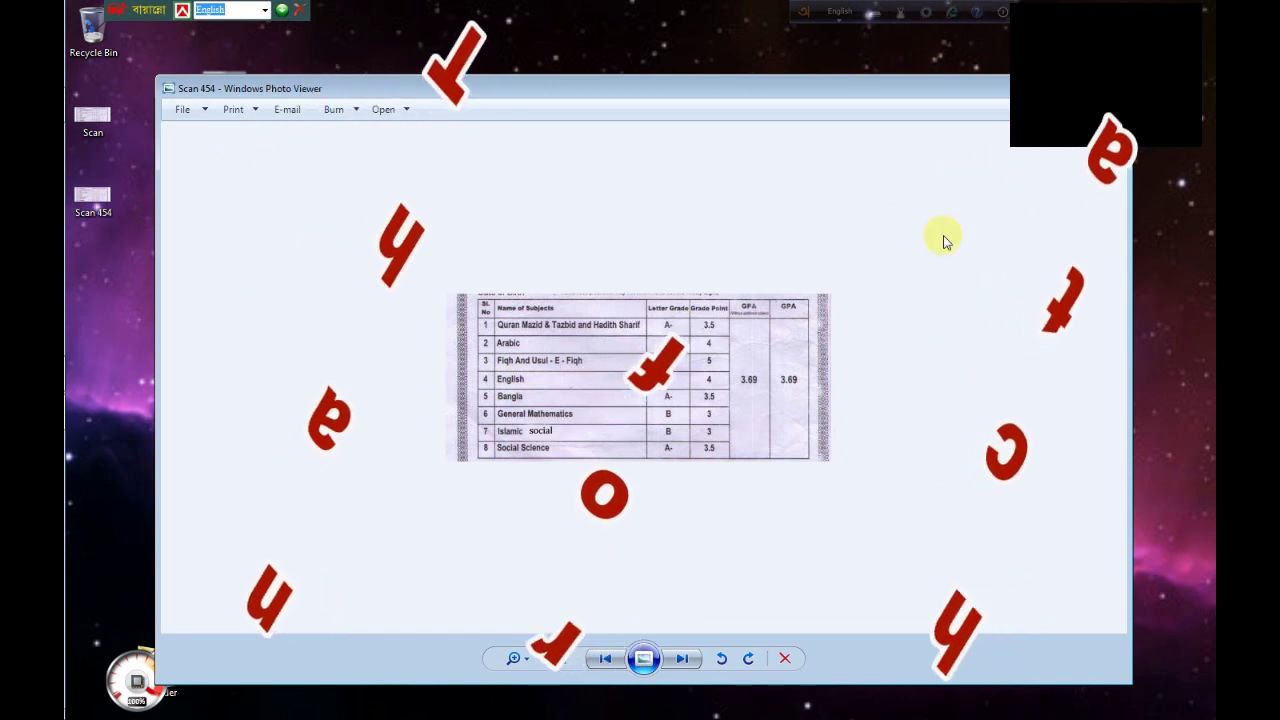
pyautogui.moveTo(157, 75); pyautogui.dragTo(557, 90)
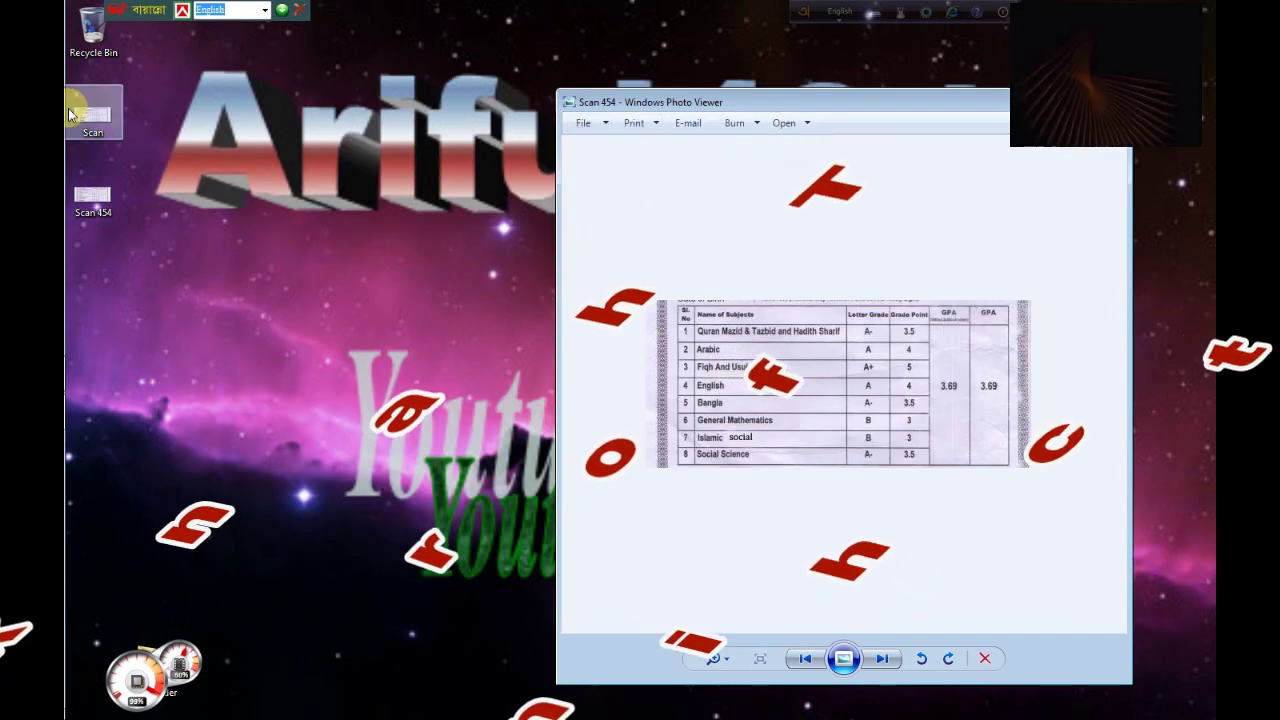
pyautogui.doubleClick(113, 118)
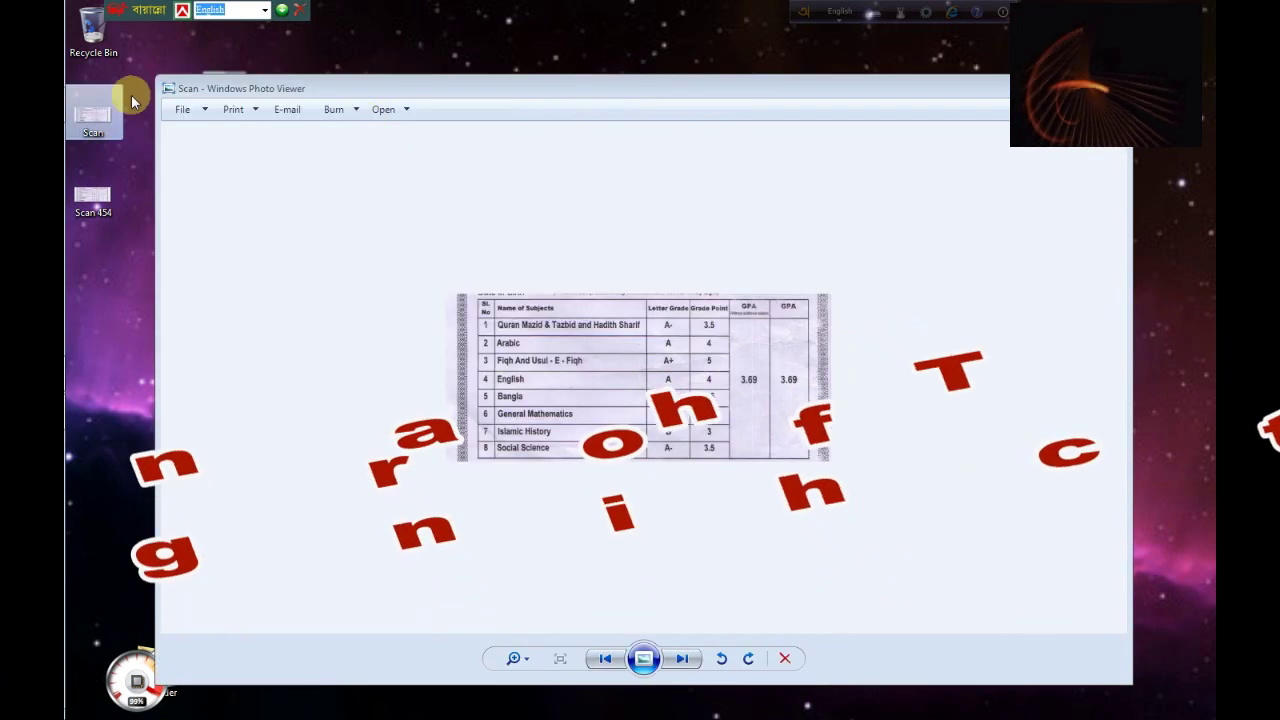
pyautogui.moveTo(157, 77)
pyautogui.mouseDown()
pyautogui.moveTo(632, 190)
pyautogui.moveTo(652, 207)
pyautogui.mouseUp()
pyautogui.moveTo(923, 216); pyautogui.dragTo(519, 142)
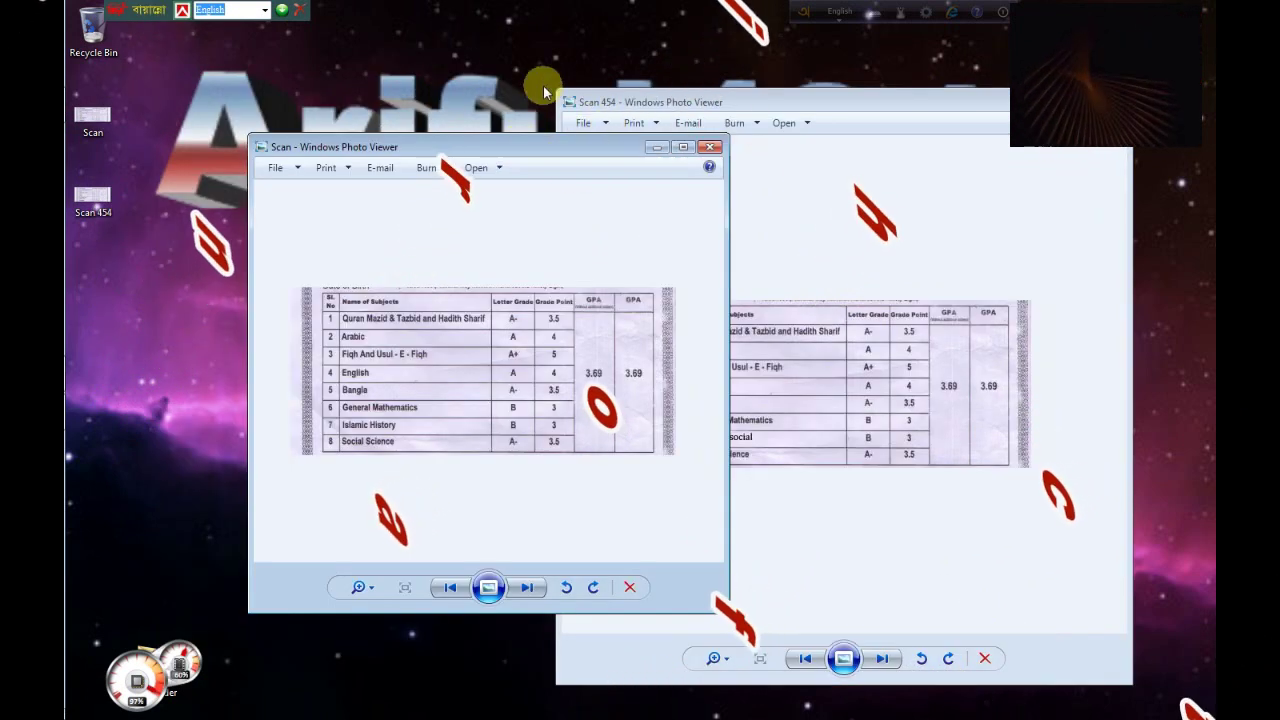
pyautogui.moveTo(557, 89); pyautogui.dragTo(688, 104)
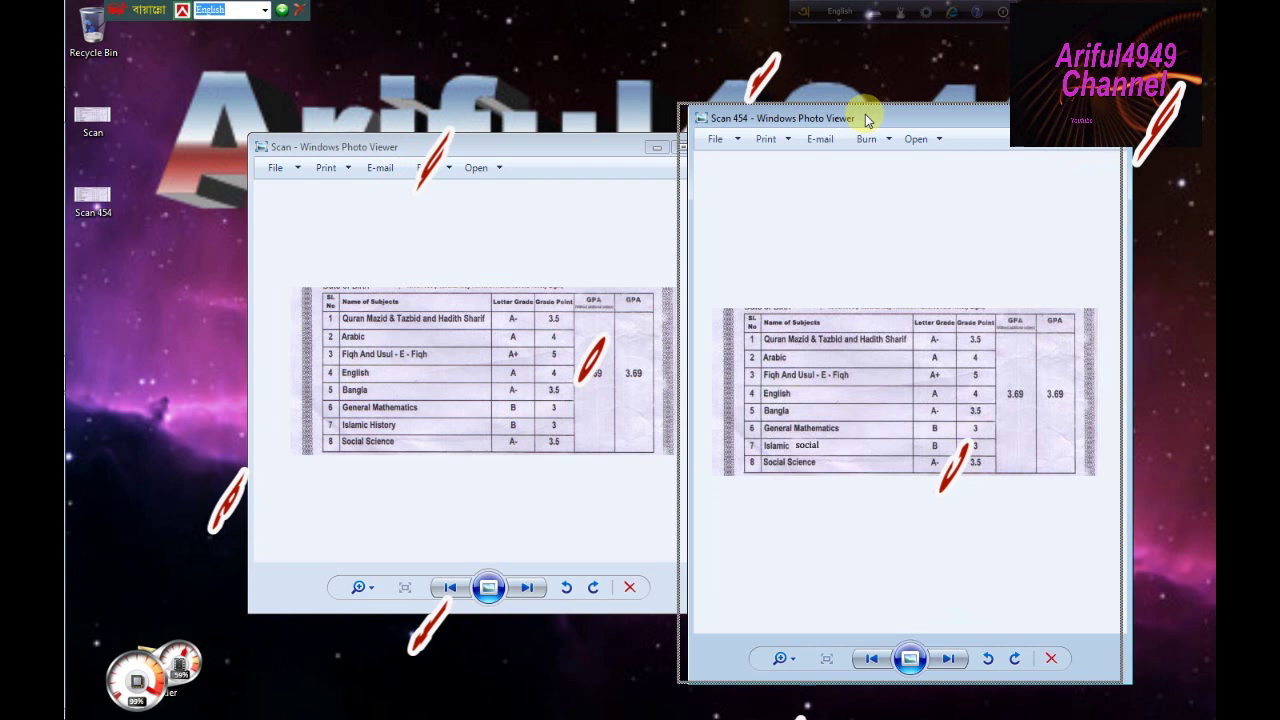
pyautogui.moveTo(857, 114); pyautogui.dragTo(847, 112)
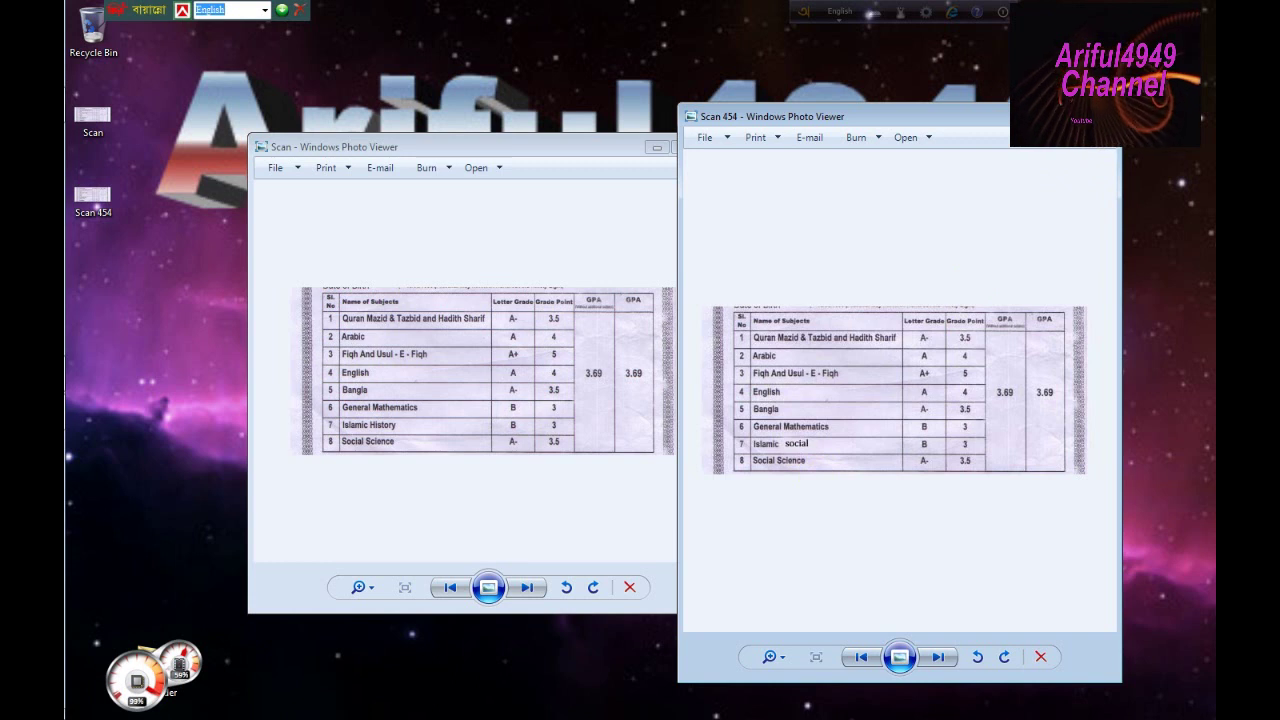
pyautogui.click(1106, 116)
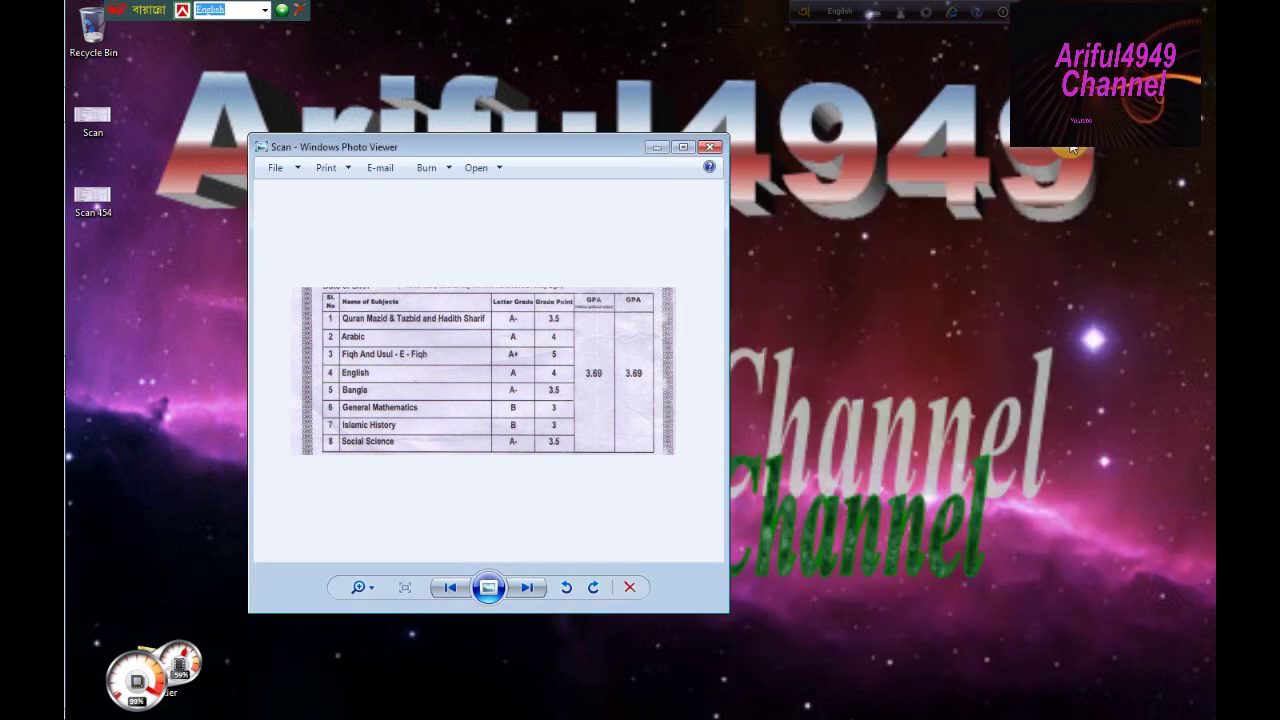
pyautogui.click(708, 146)
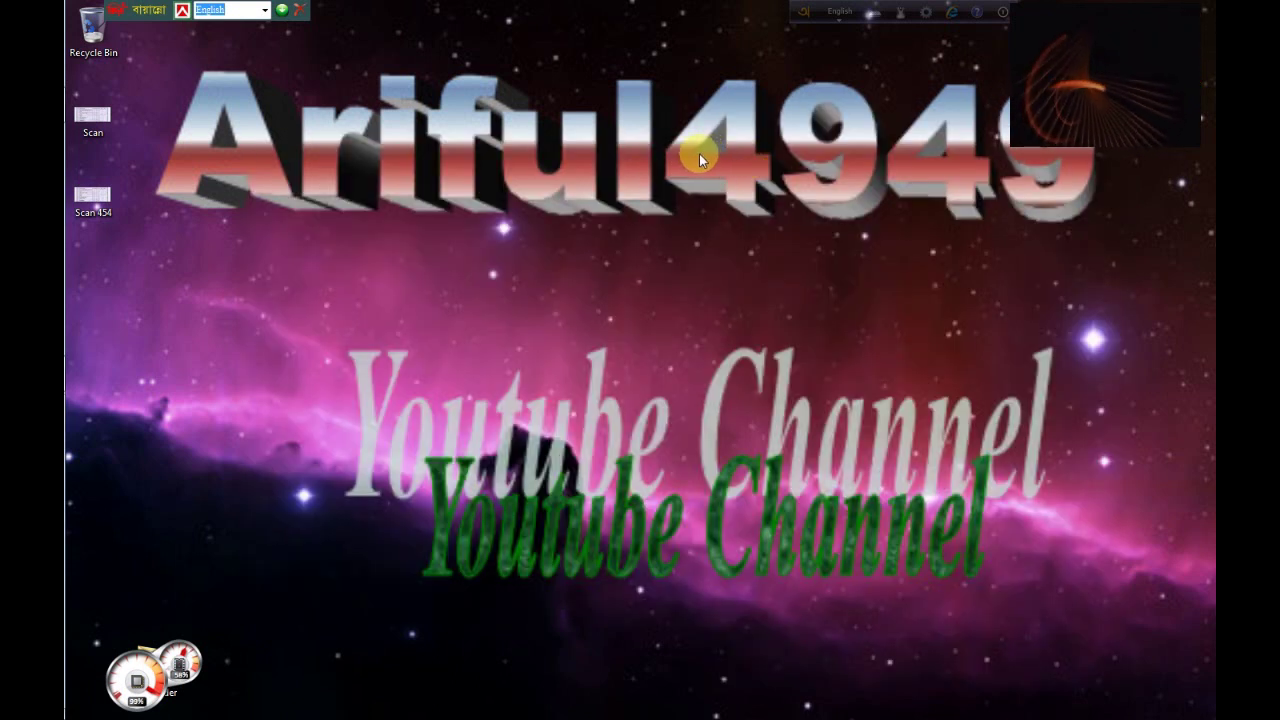